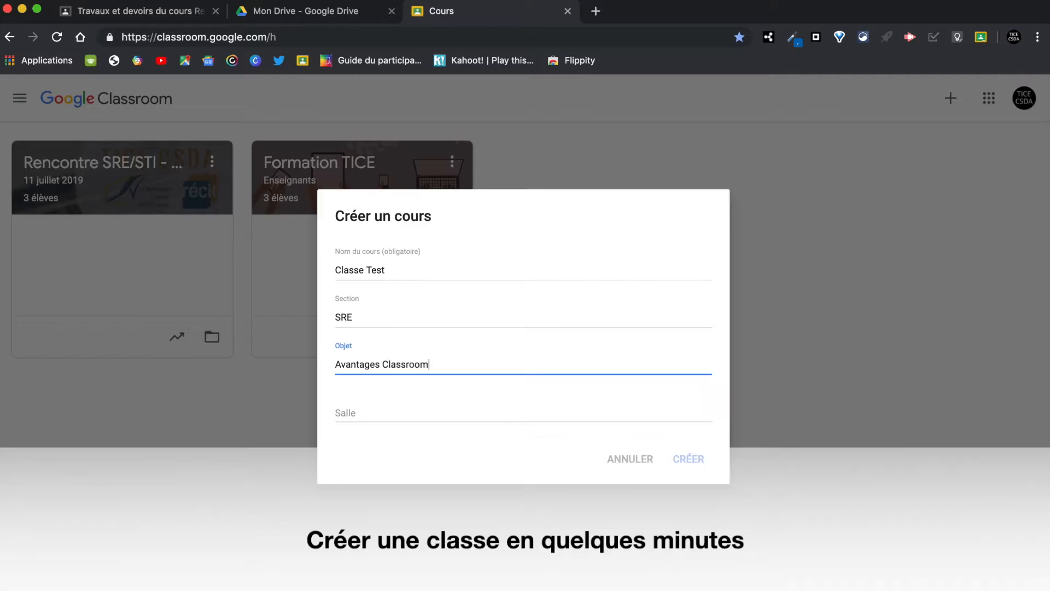
Step: Create the course Classe Test (section SRE, room 3) and upload bannière.png from Téléchargements as its banner
text(3)
click(687, 458)
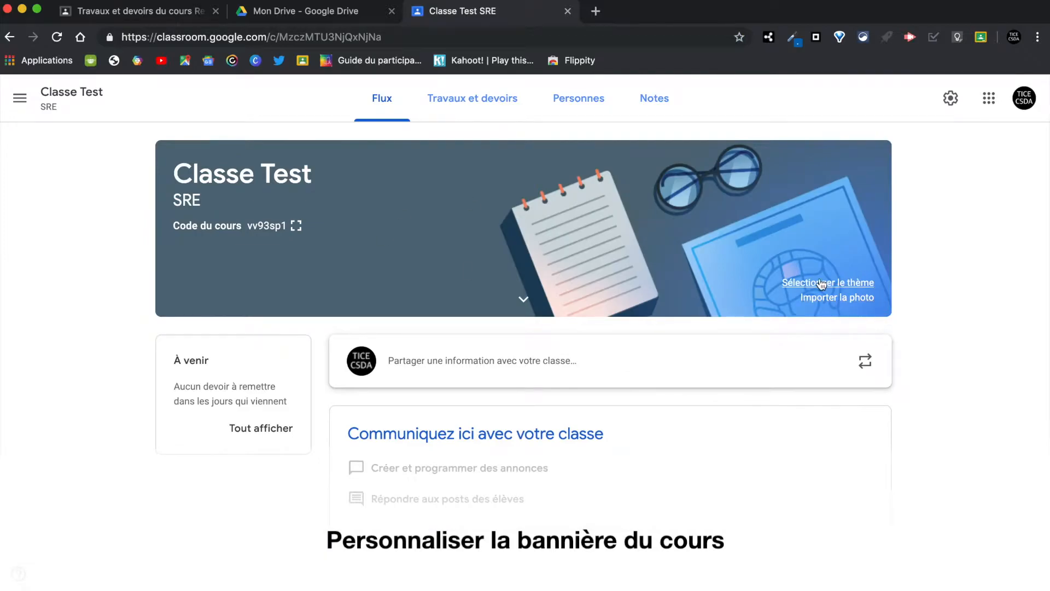
click(844, 307)
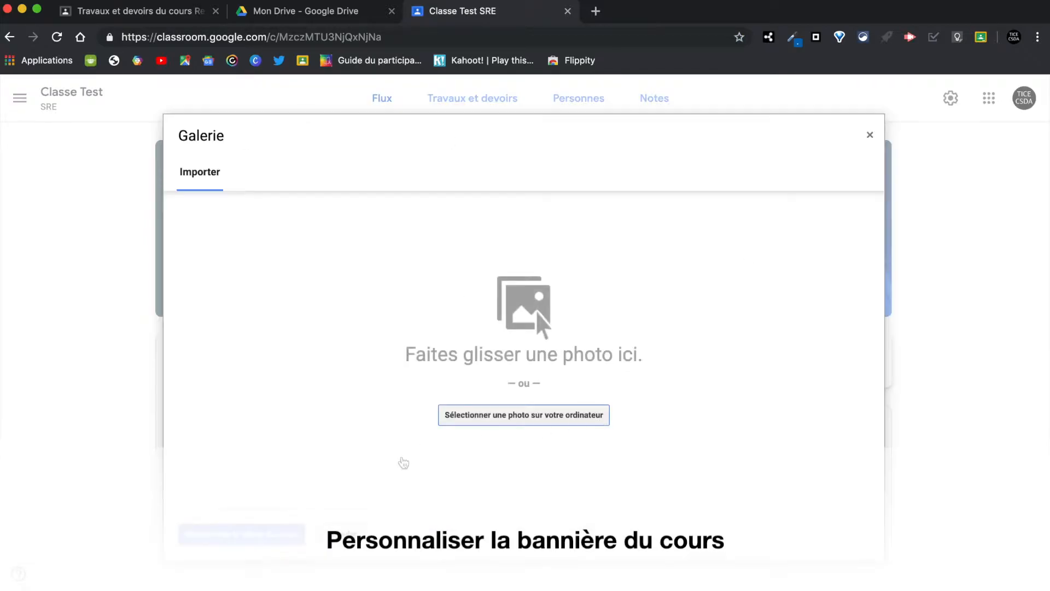
click(496, 418)
click(294, 184)
scroll(506, 305, down, 5)
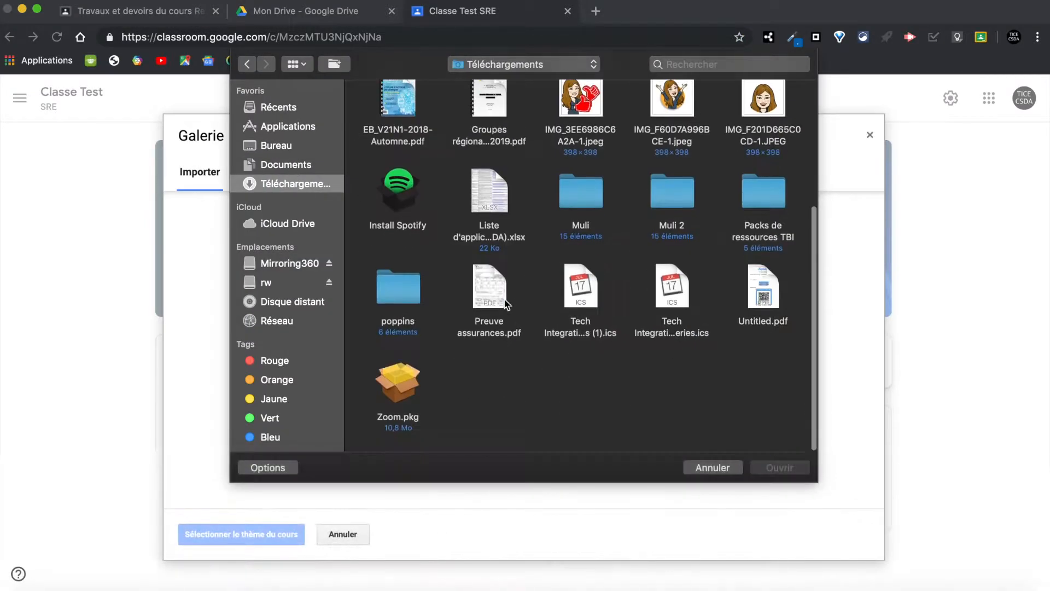
scroll(731, 255, up, 5)
double_click(482, 115)
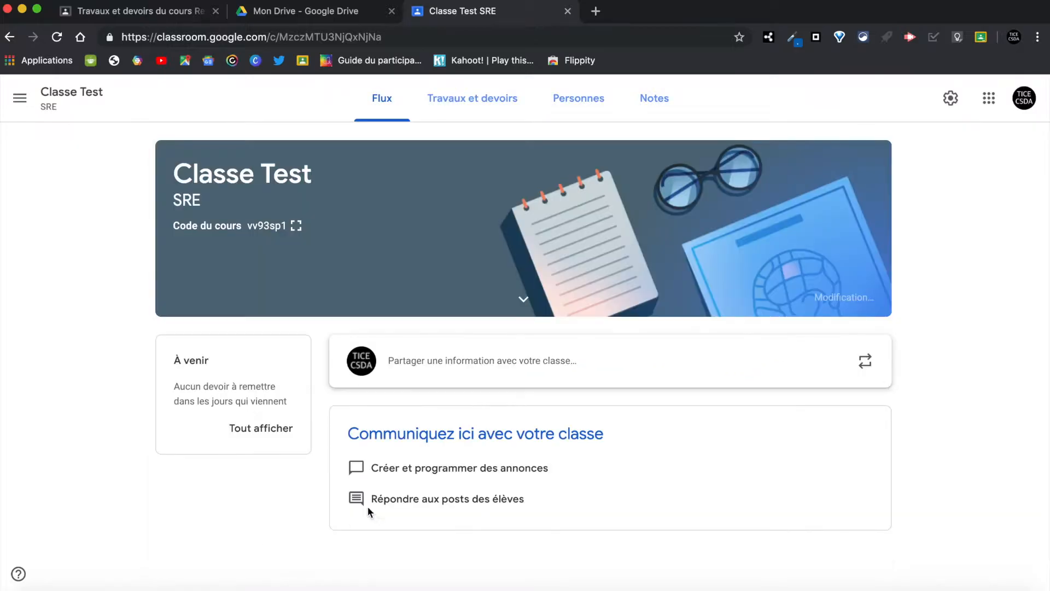
Step: Post the announcement 'Bonjour! Bienvenue dans notre classe!' to the class stream
click(462, 441)
text(Bonjour)
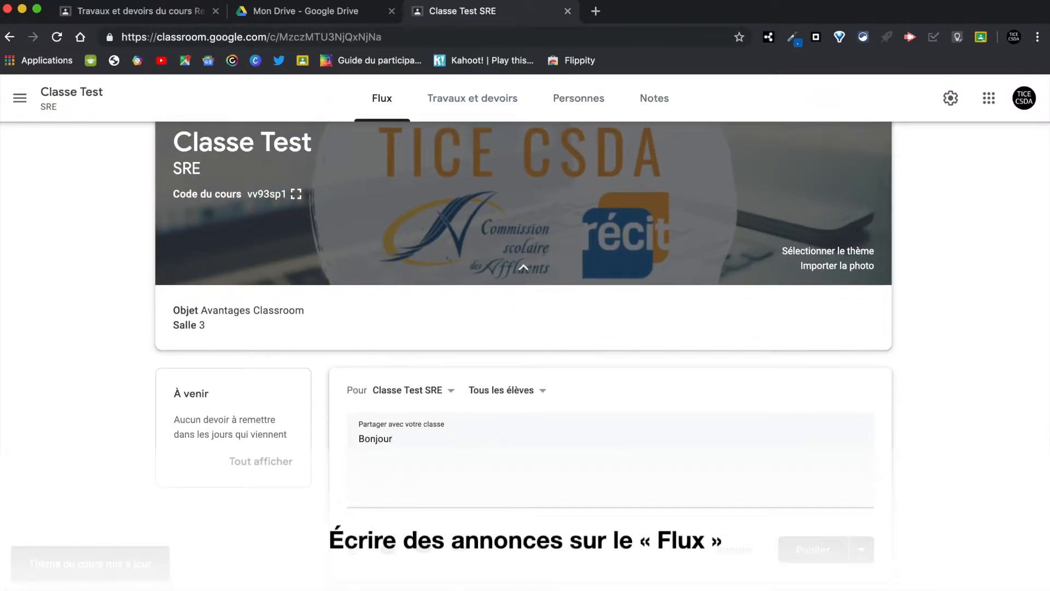
text(! Bienvenue dans notre classe!)
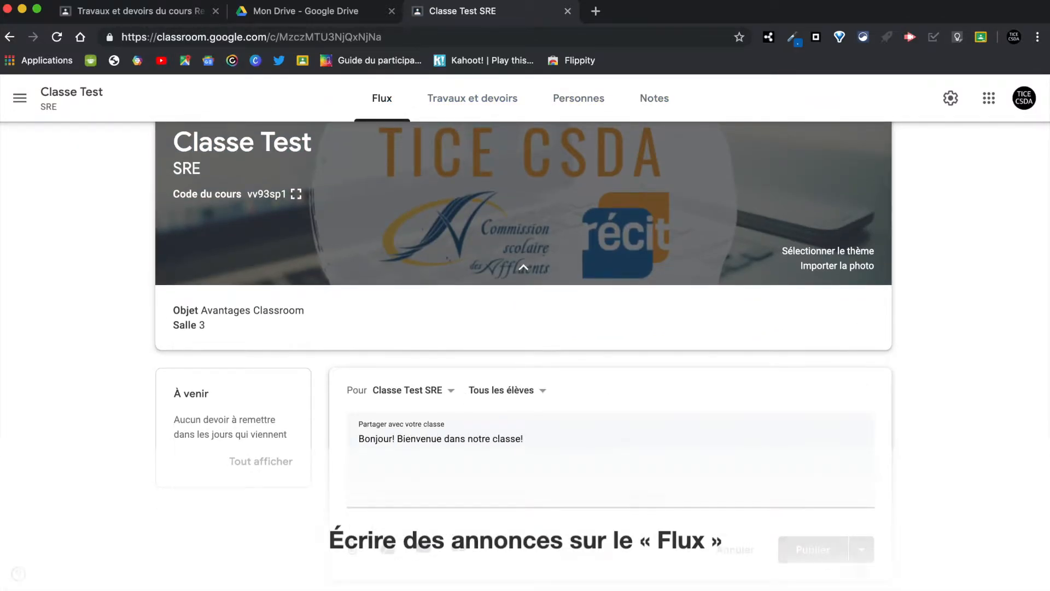
click(813, 549)
Step: Invite one student to the class from the Personnes page
click(578, 98)
click(776, 290)
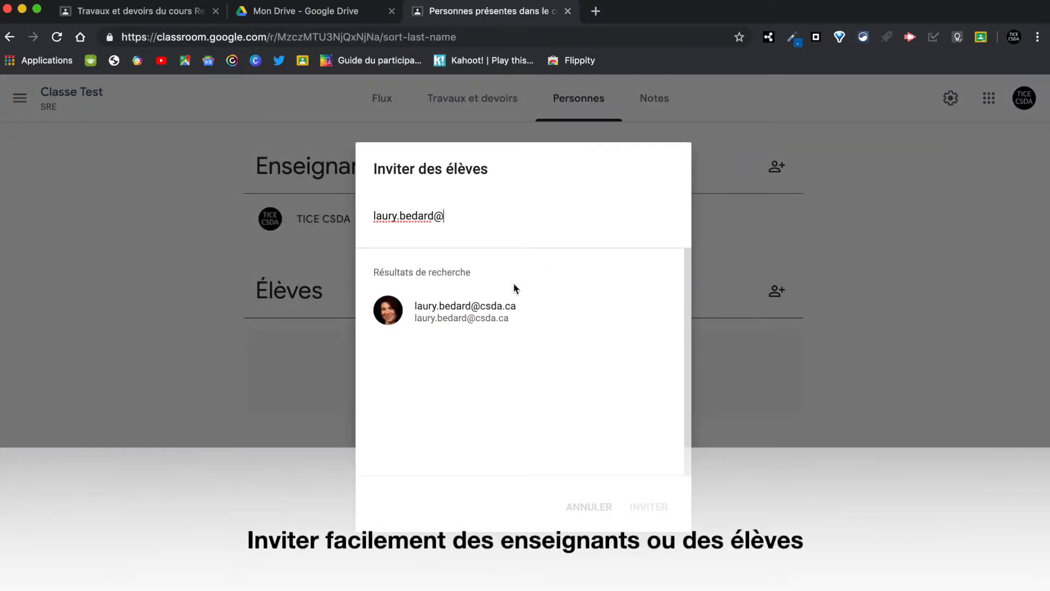
click(542, 310)
click(648, 506)
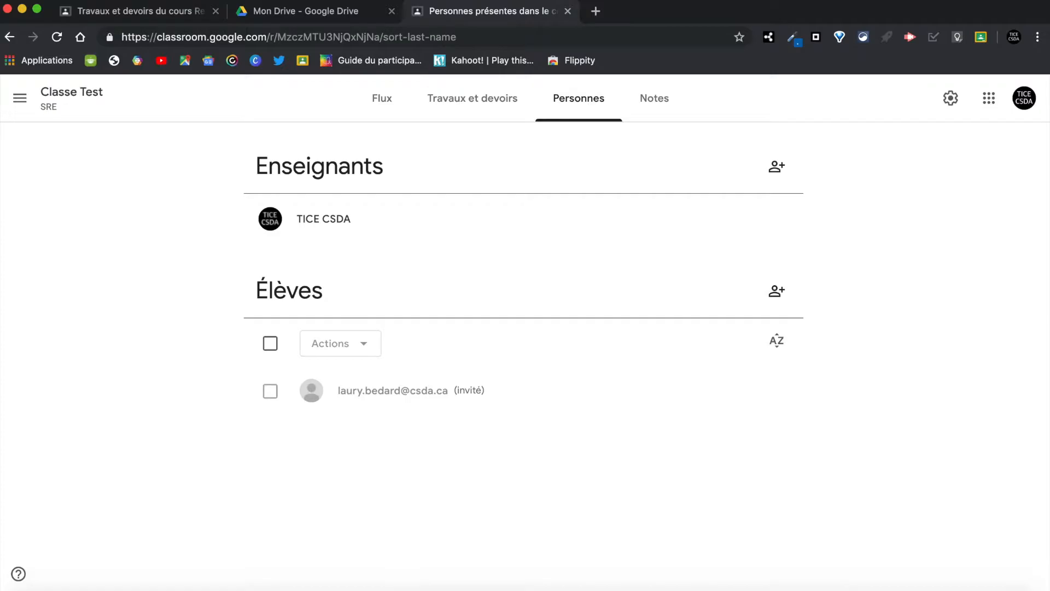
Step: Add the themes Français, Mathématique and ECR on the classwork page
click(465, 101)
click(295, 152)
click(312, 326)
text(Français)
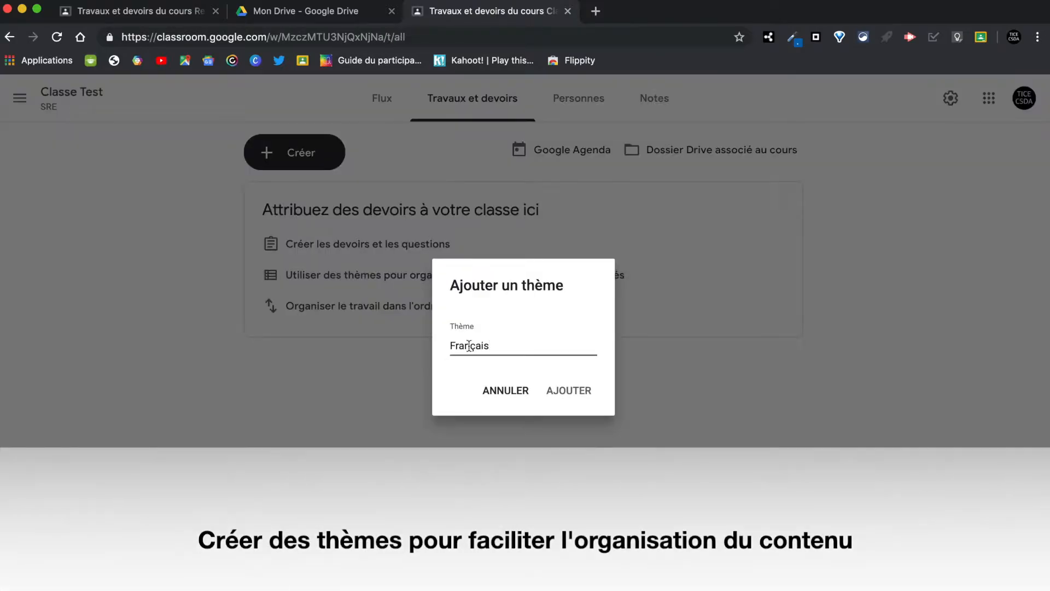
key(Return)
click(294, 152)
click(306, 326)
text(Mathématique)
key(Return)
click(294, 152)
click(312, 322)
text(ECR)
key(Return)
Step: Add the Science and Univers social themes, then move Français to the top with Mathématique below
click(294, 152)
click(281, 321)
text(Science)
click(574, 392)
click(294, 152)
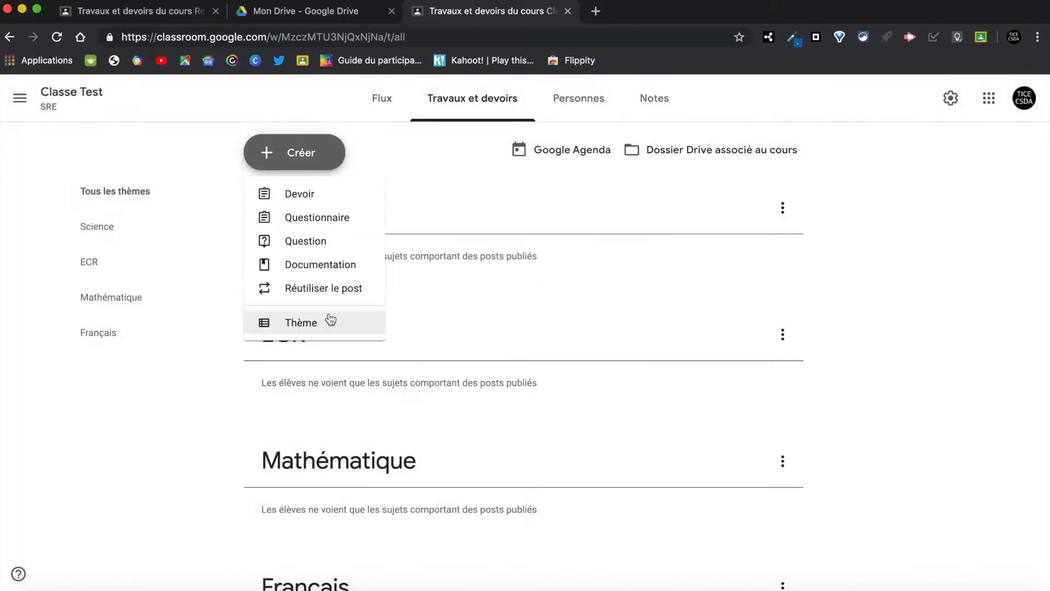
click(328, 322)
text(Univers social)
click(572, 392)
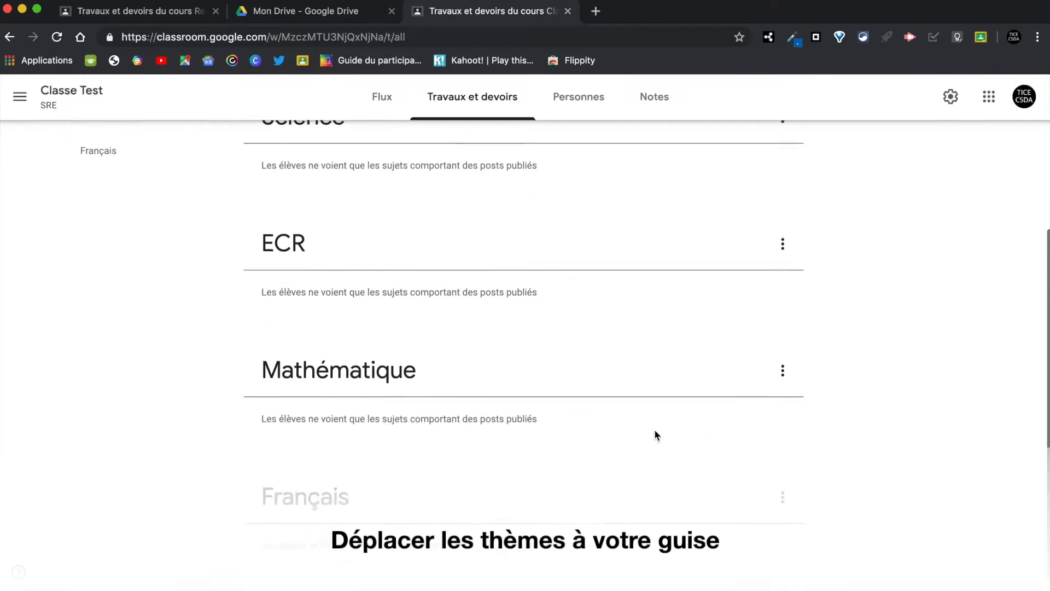
drag(656, 434, 628, 466)
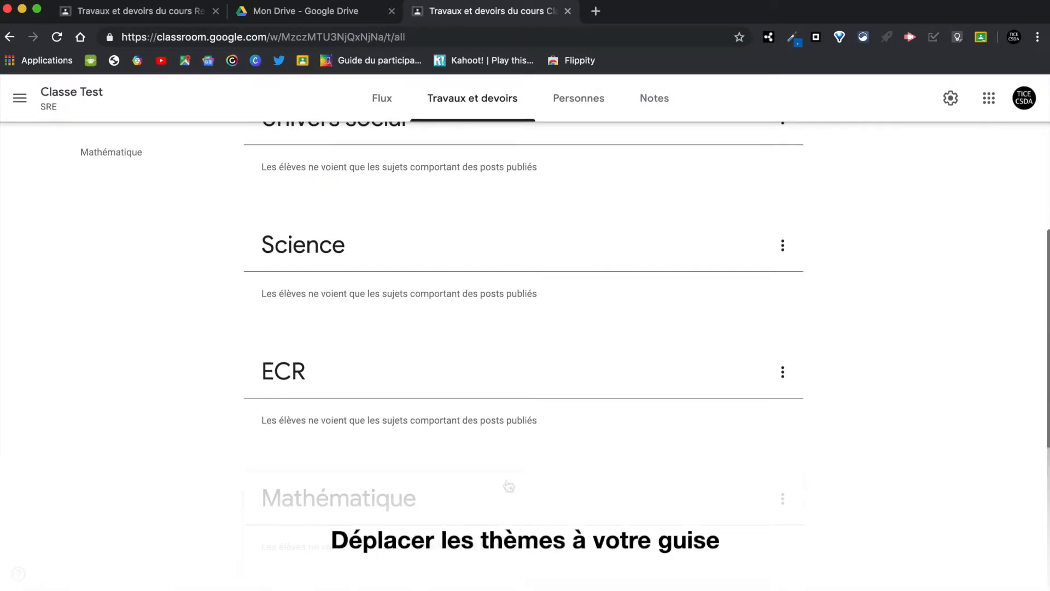
drag(508, 486, 578, 421)
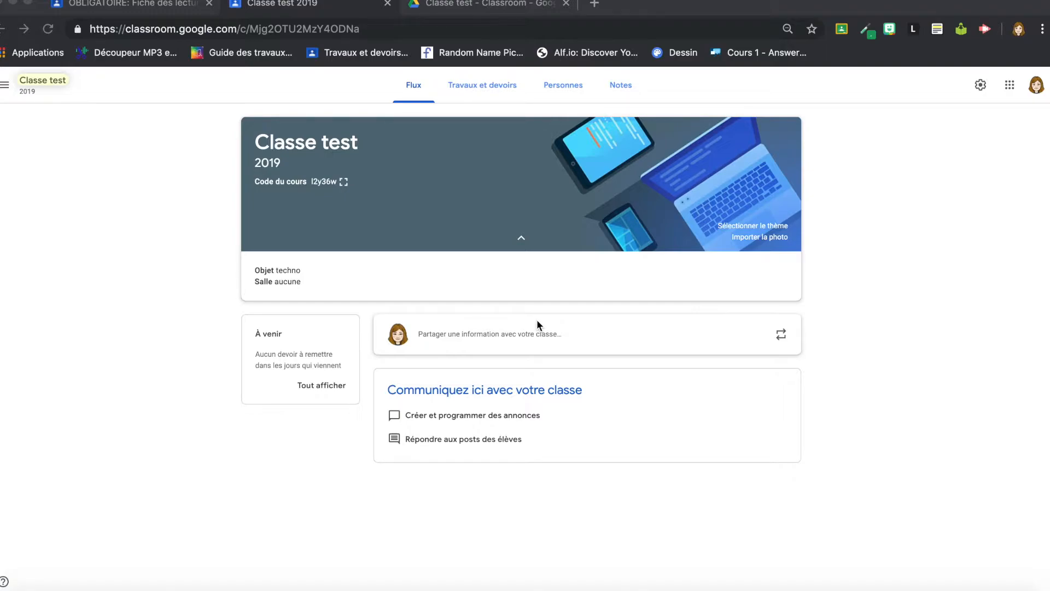
Step: Show the Travaux et devoirs page of Classe test 2019 with its five themes
click(501, 87)
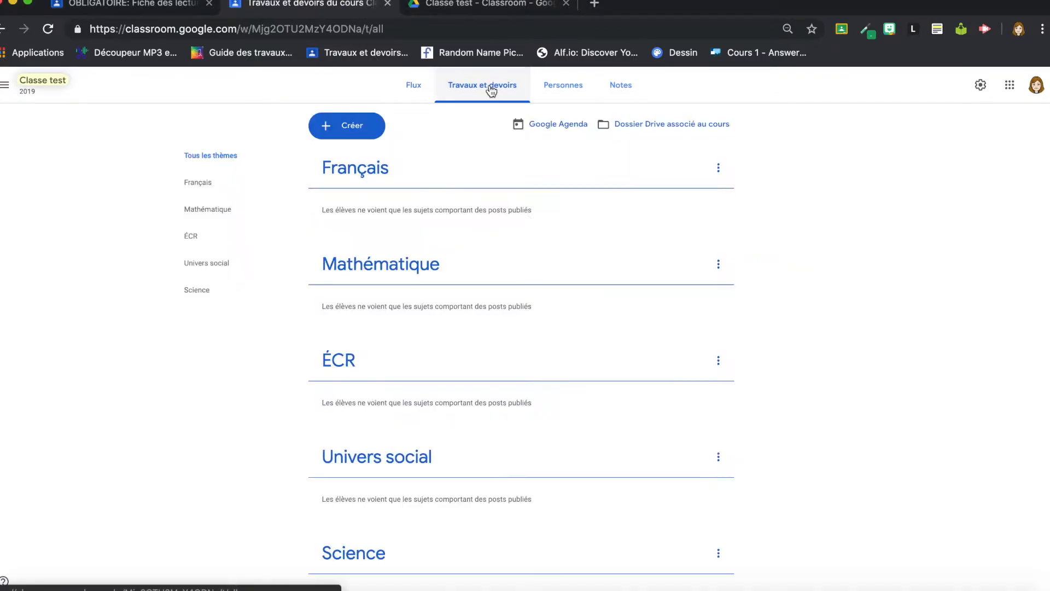
Step: Start an assignment titled 'Plan de recherche sur les animaux' set to Pas de note instead of 100 points
click(344, 130)
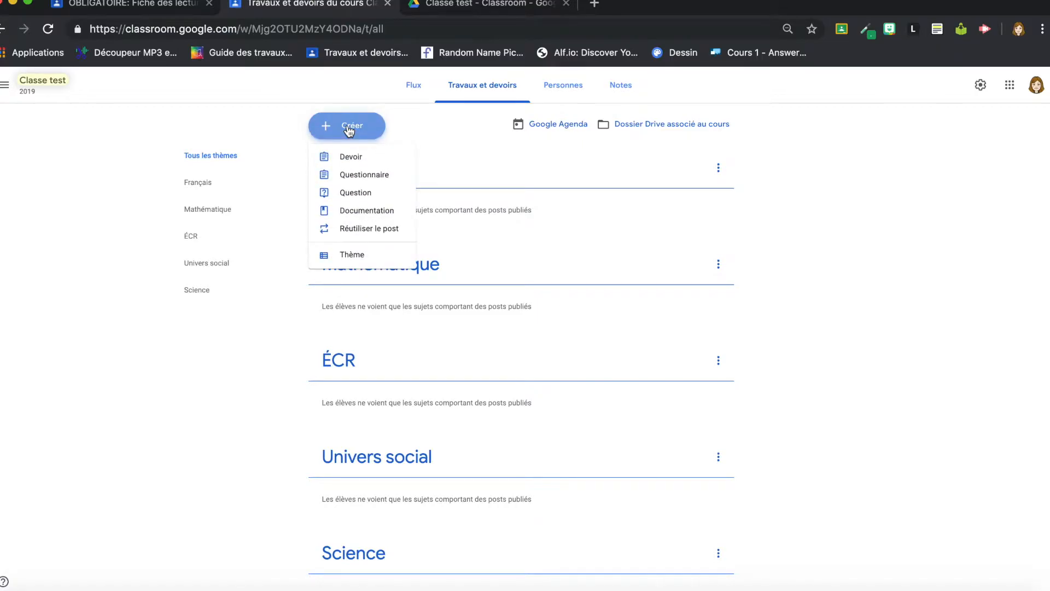
click(349, 157)
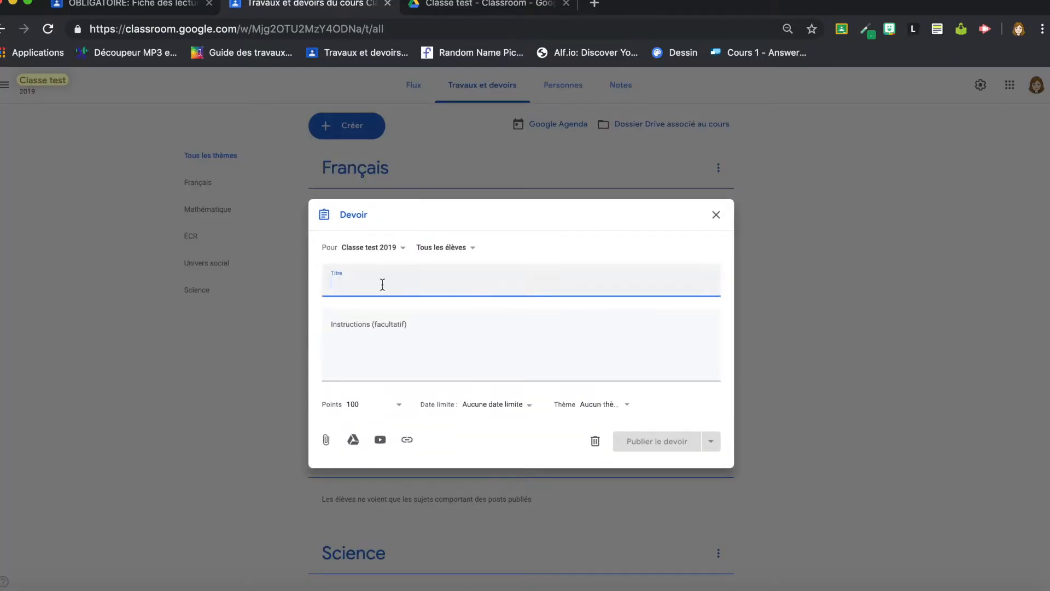
text(Plan de recherche sur les animaux)
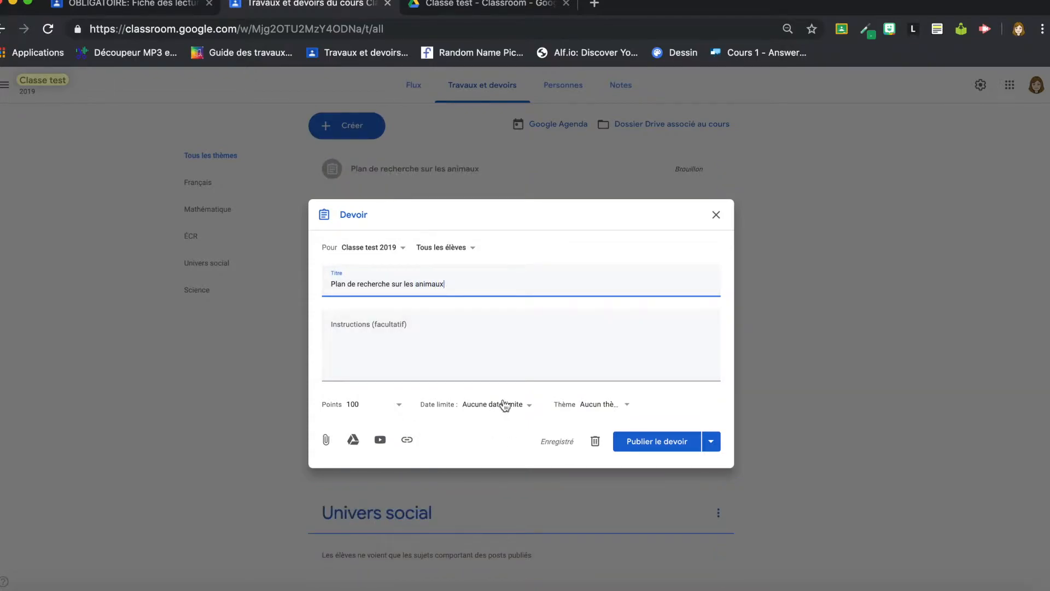
click(394, 405)
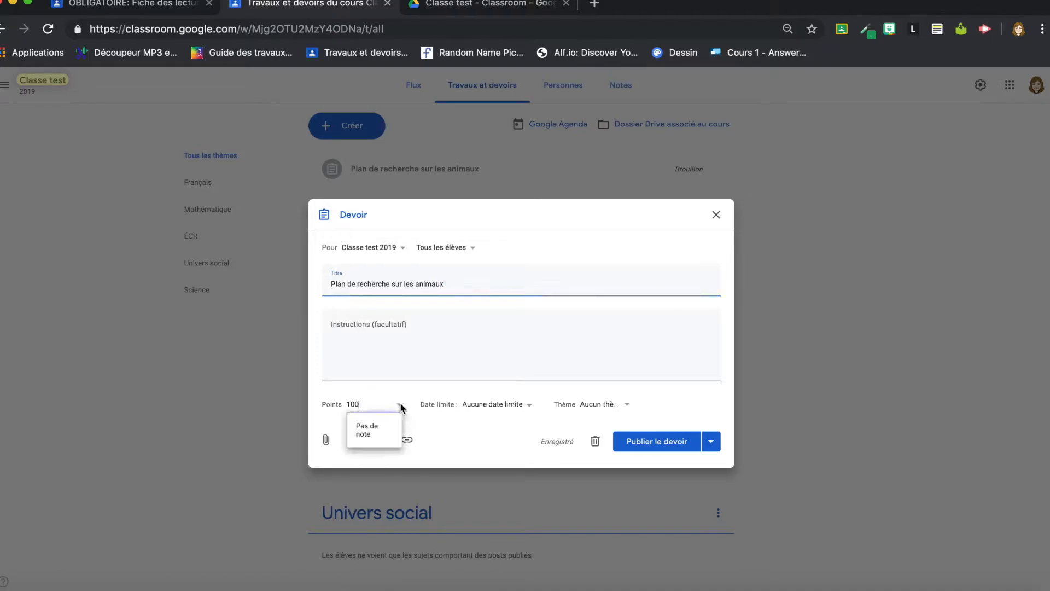
click(371, 434)
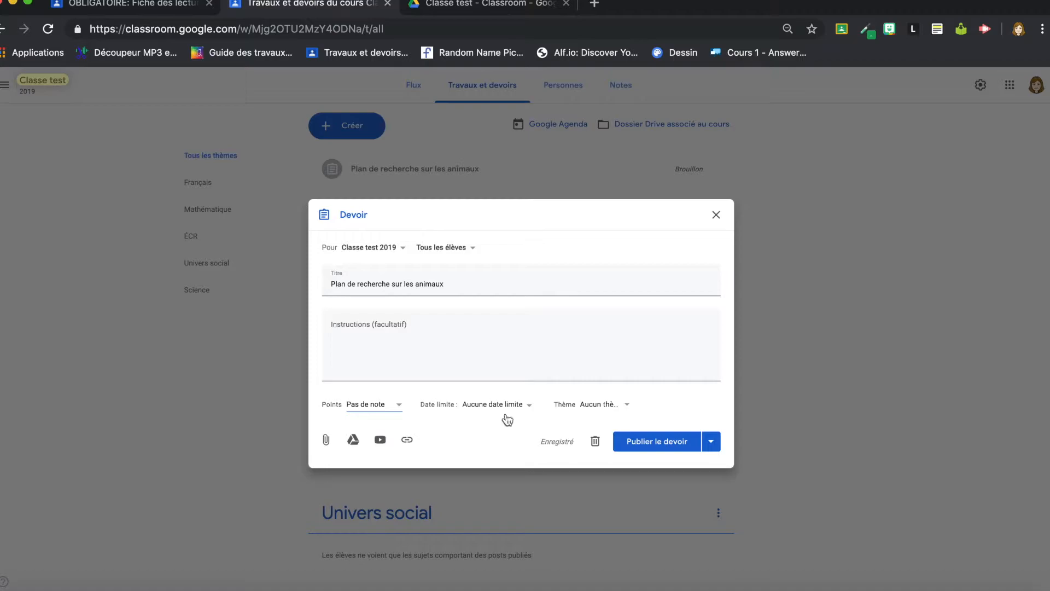
Step: Set the assignment due date to 1 août 2019 at 08:00
click(527, 410)
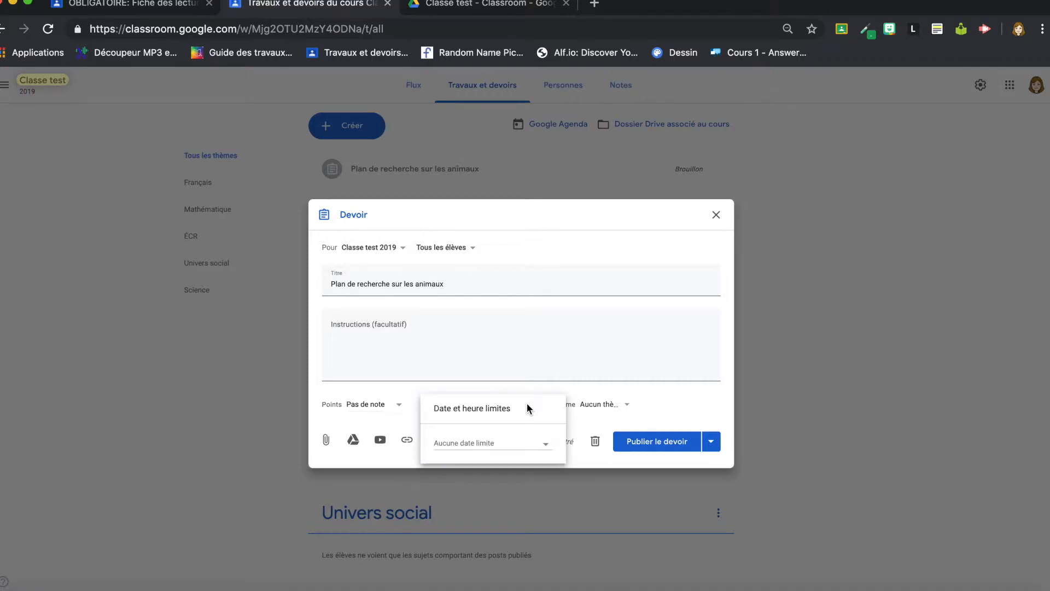
click(497, 442)
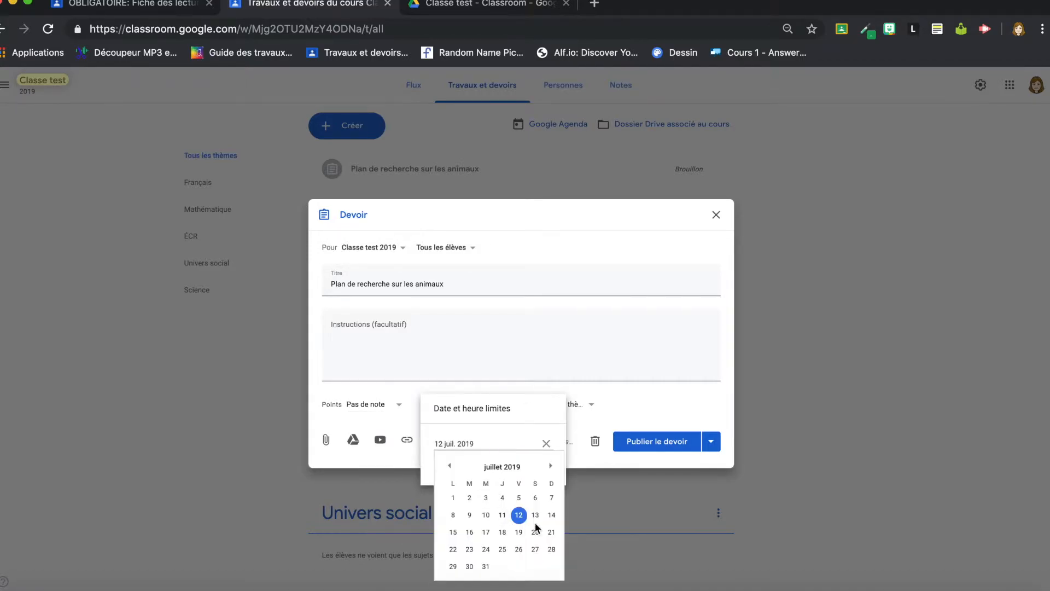
click(551, 468)
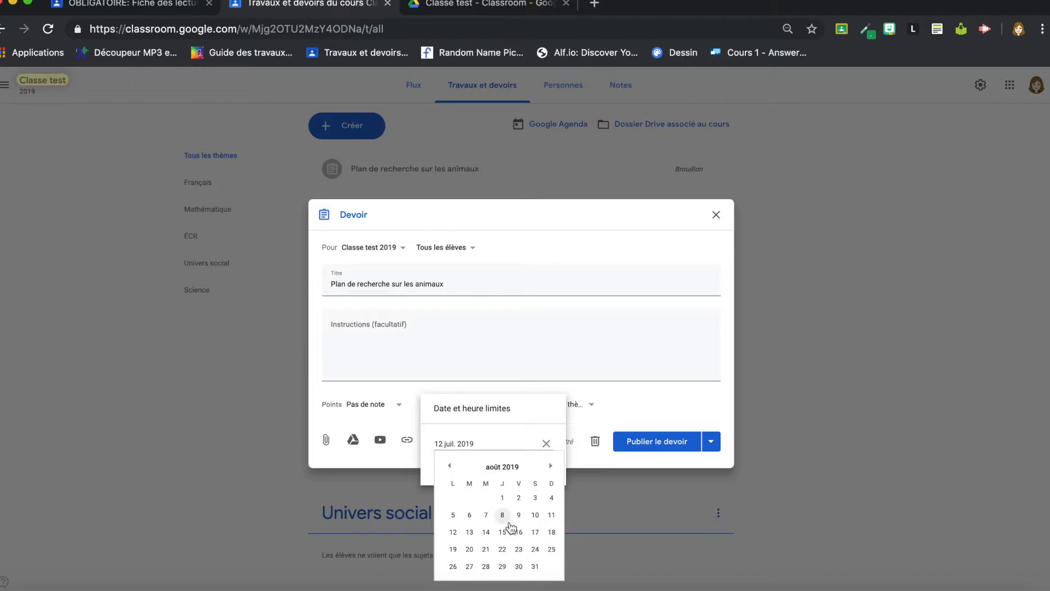
click(502, 498)
click(488, 463)
text(0800)
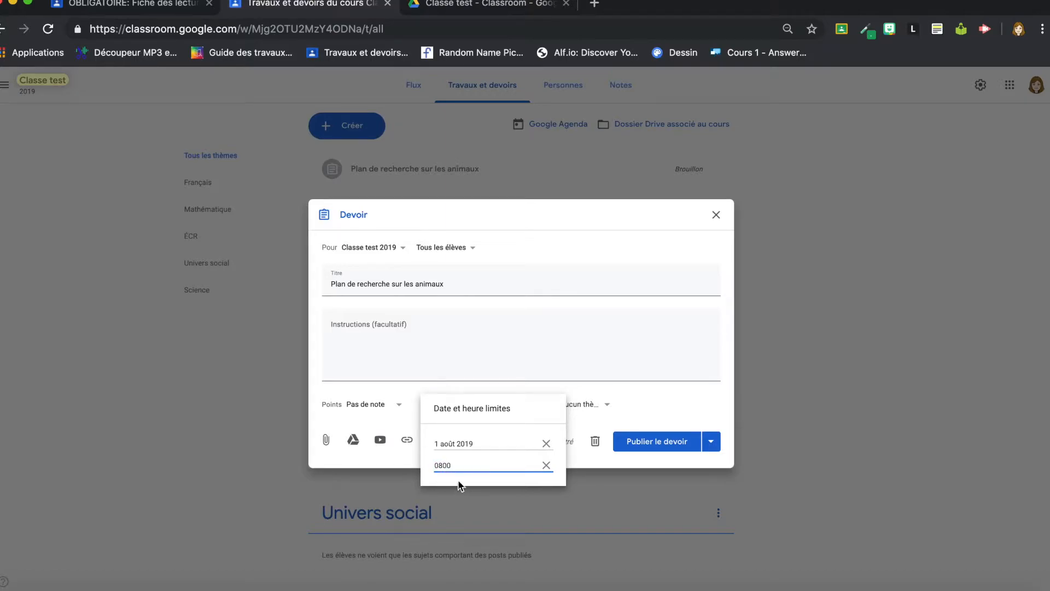
click(444, 465)
click(634, 395)
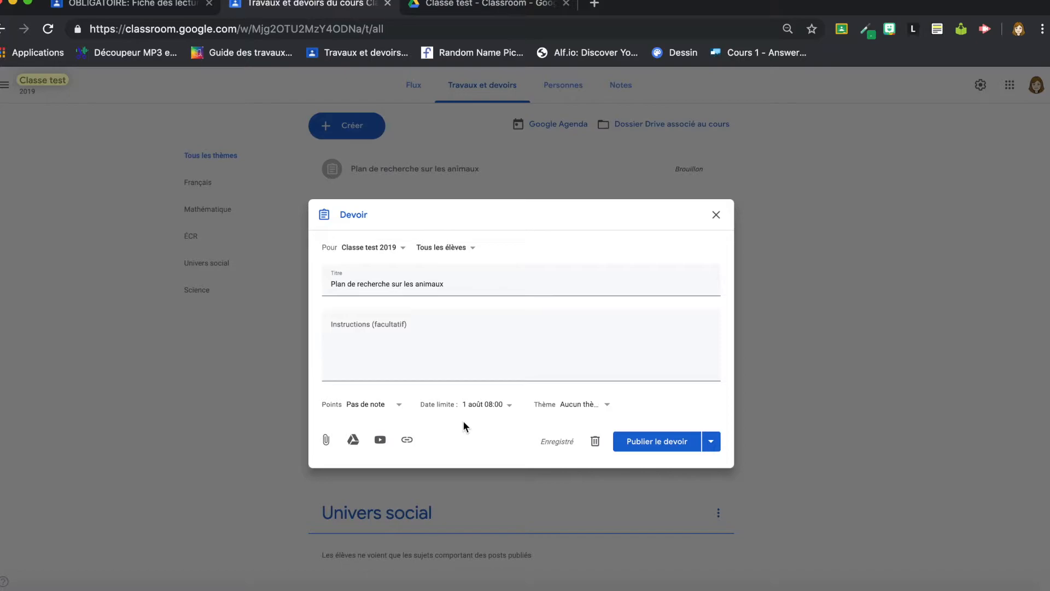
Step: File the assignment under the Science theme
click(598, 405)
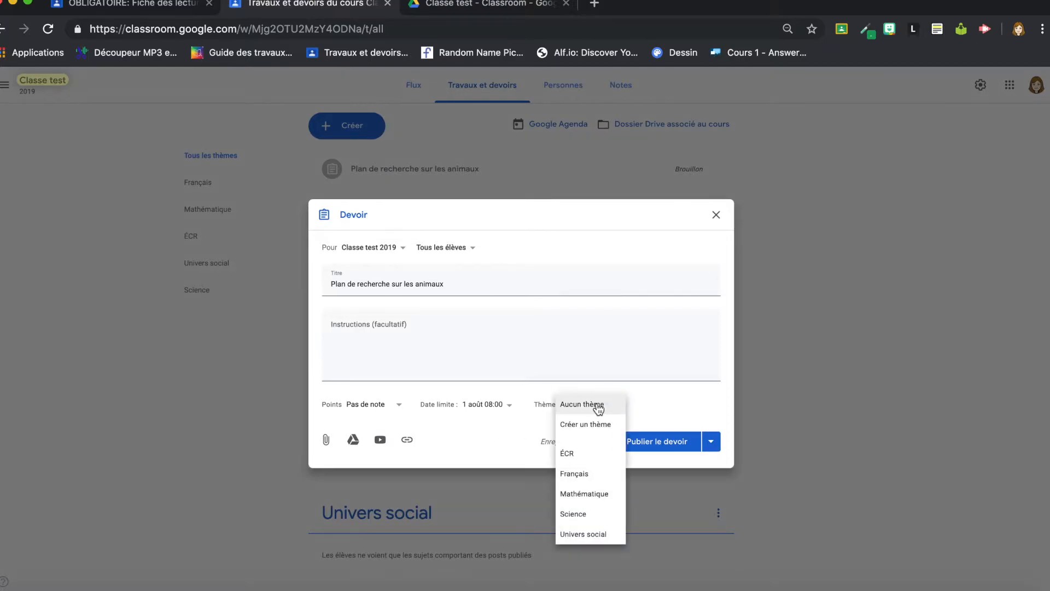
click(590, 515)
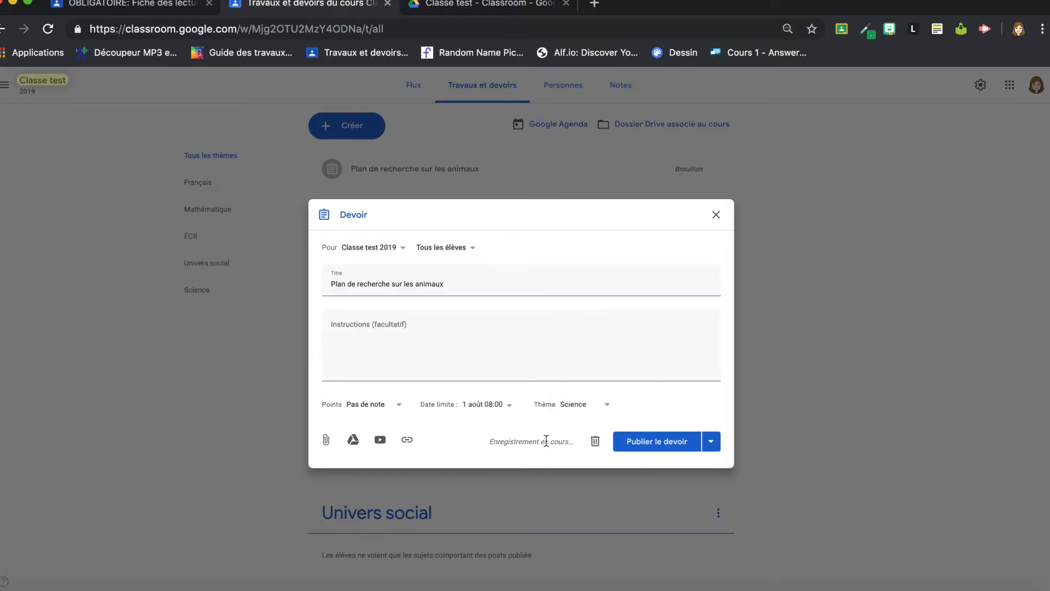
click(452, 329)
Step: Write numbered instruction lines 1., 2. and 3. in the assignment
text(1)
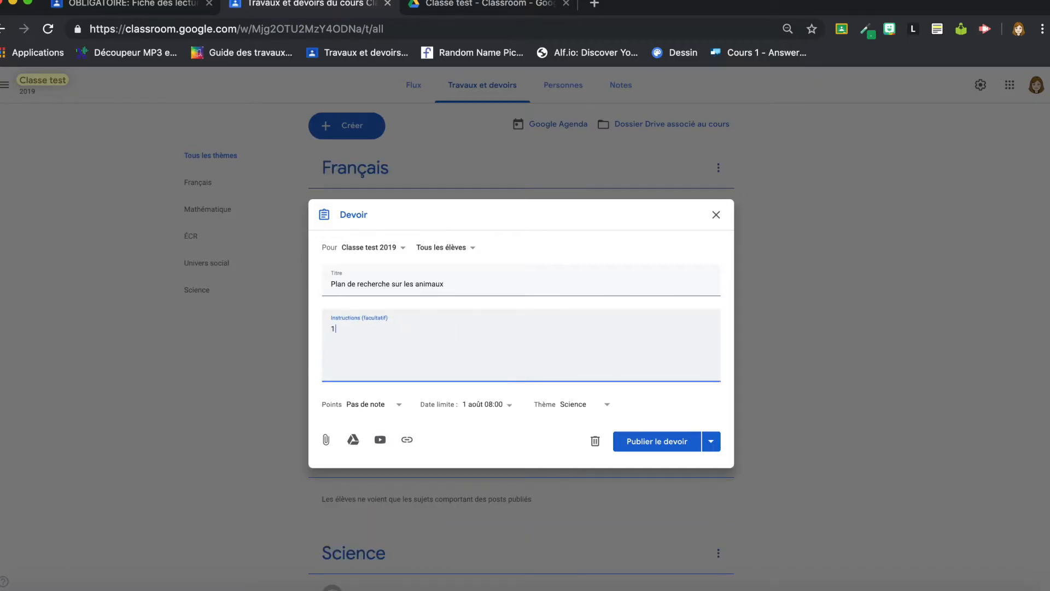
text(.)
key(Return)
text(2.)
key(Return)
text(3.)
Step: Attach the Plan de recherche Google Doc from Drive with Faire une copie par élève
click(353, 440)
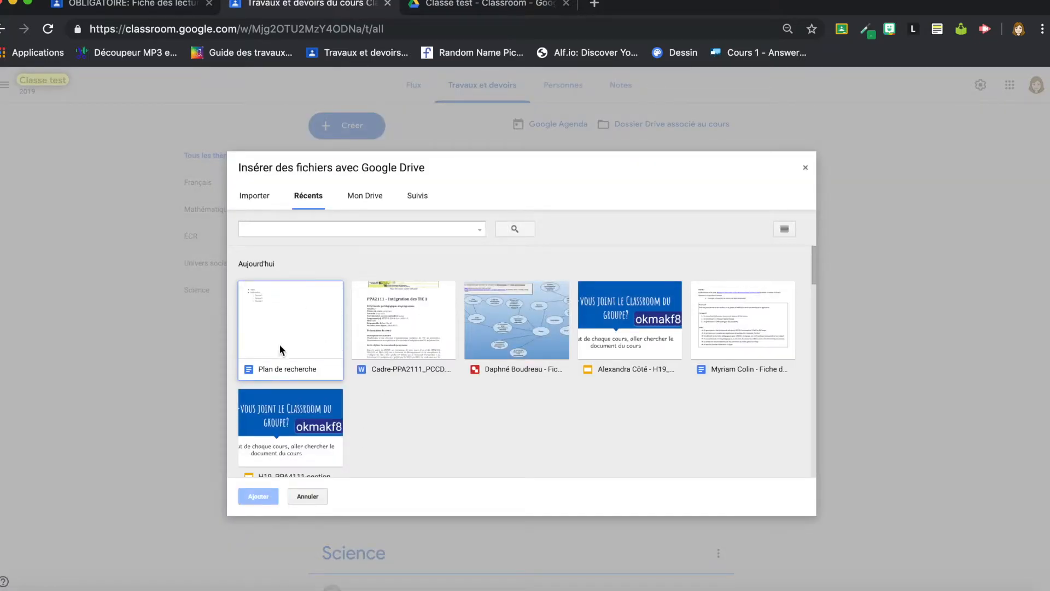
click(281, 368)
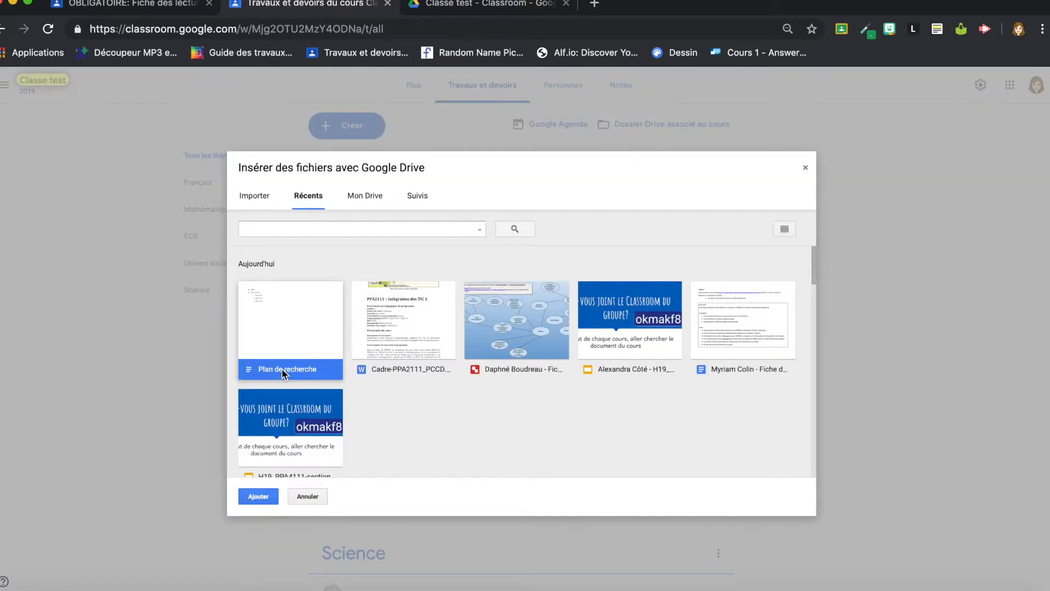
click(258, 497)
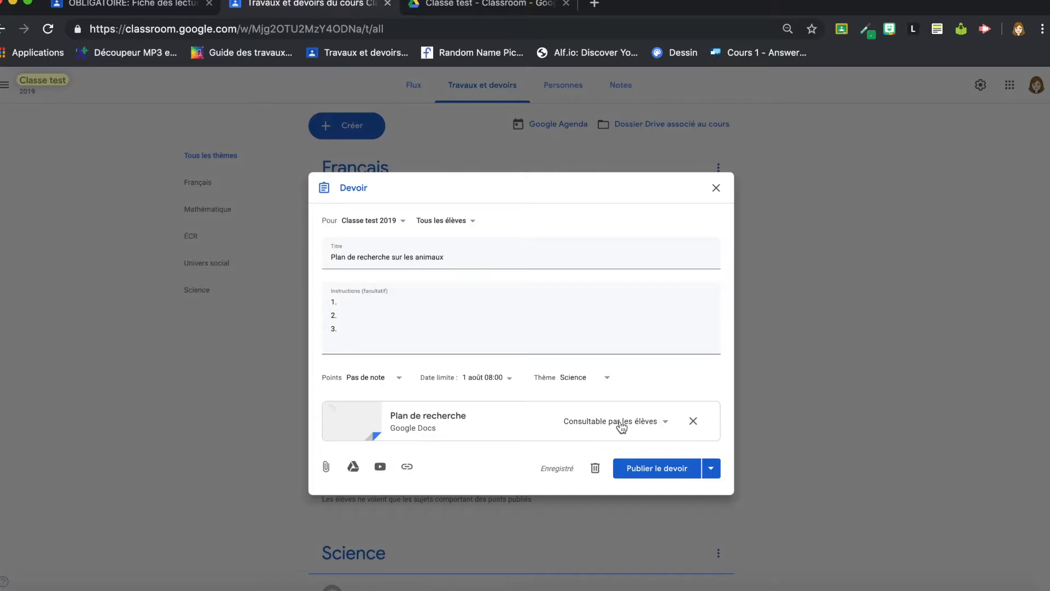
click(622, 426)
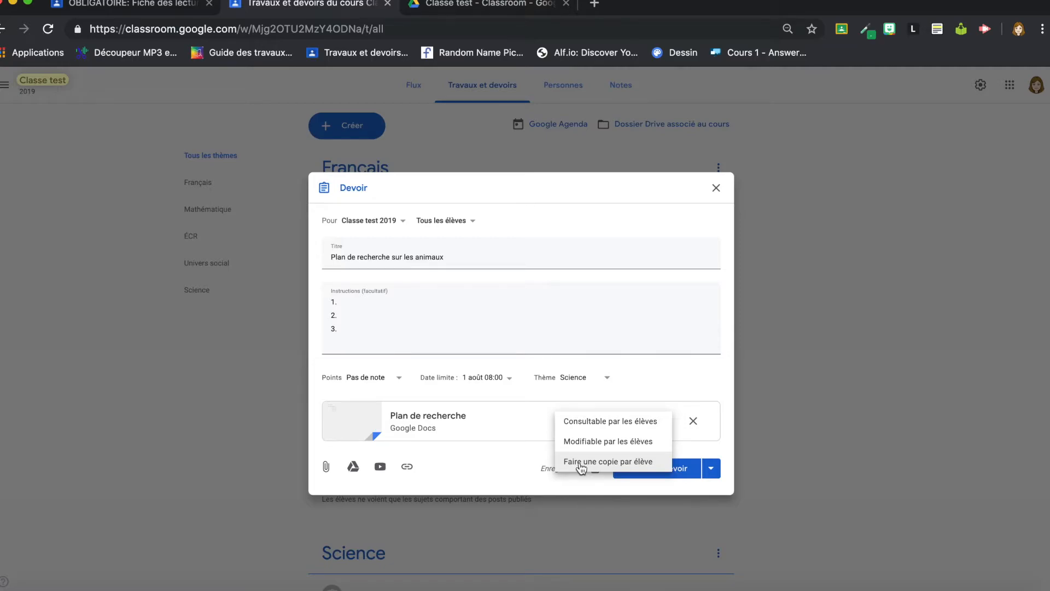
click(607, 463)
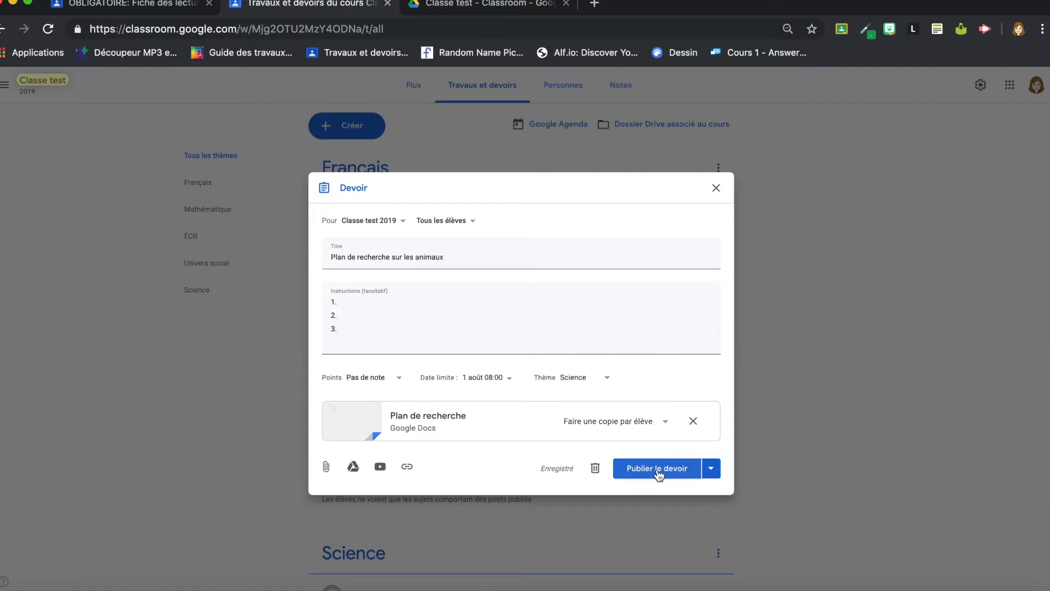
click(709, 468)
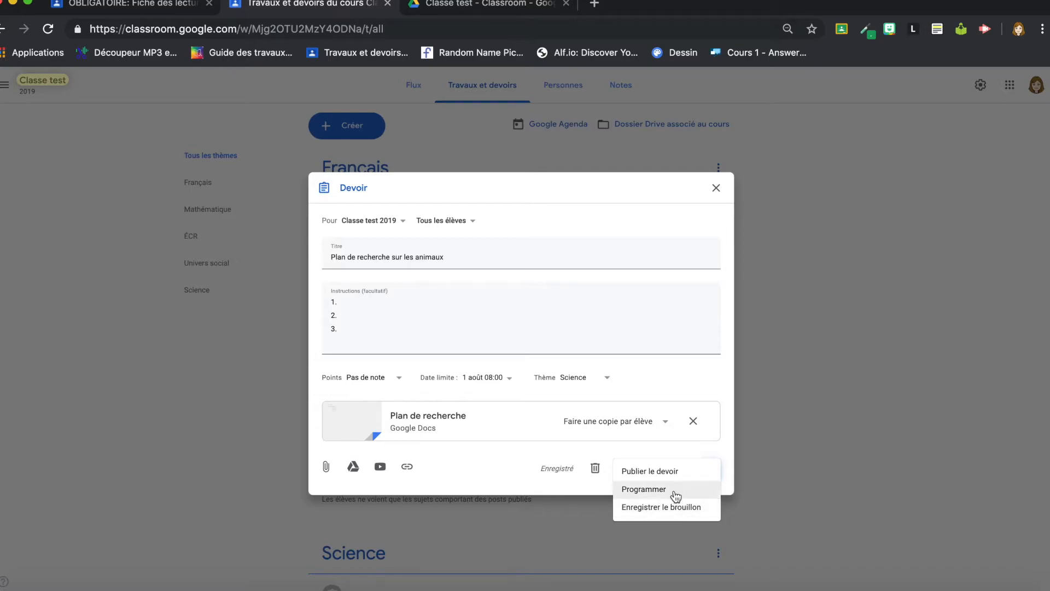
Step: Dismiss the extra publishing options and publish 'Plan de recherche sur les animaux' right away
click(495, 453)
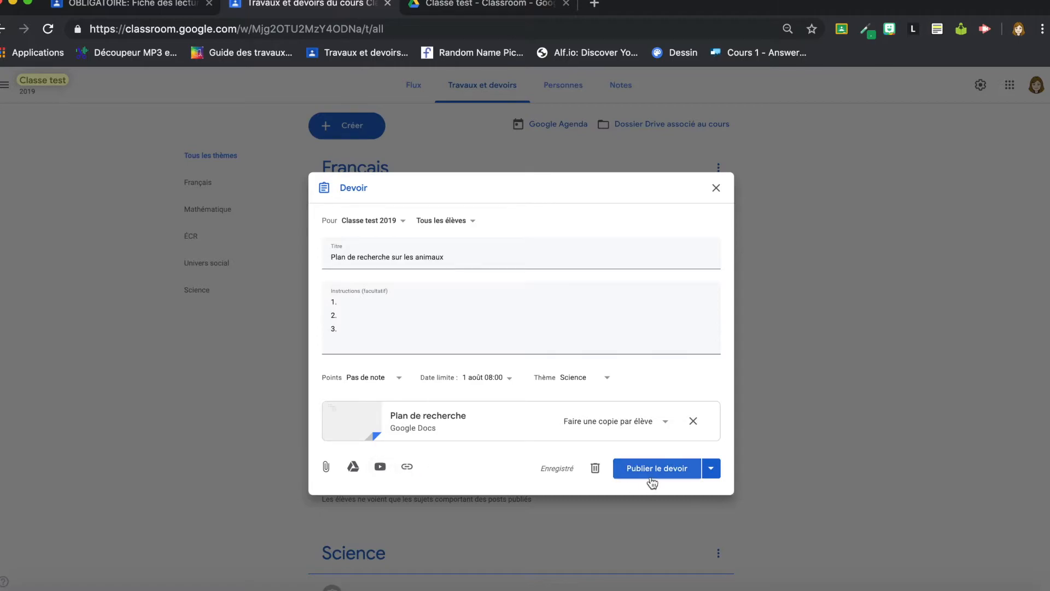
click(674, 473)
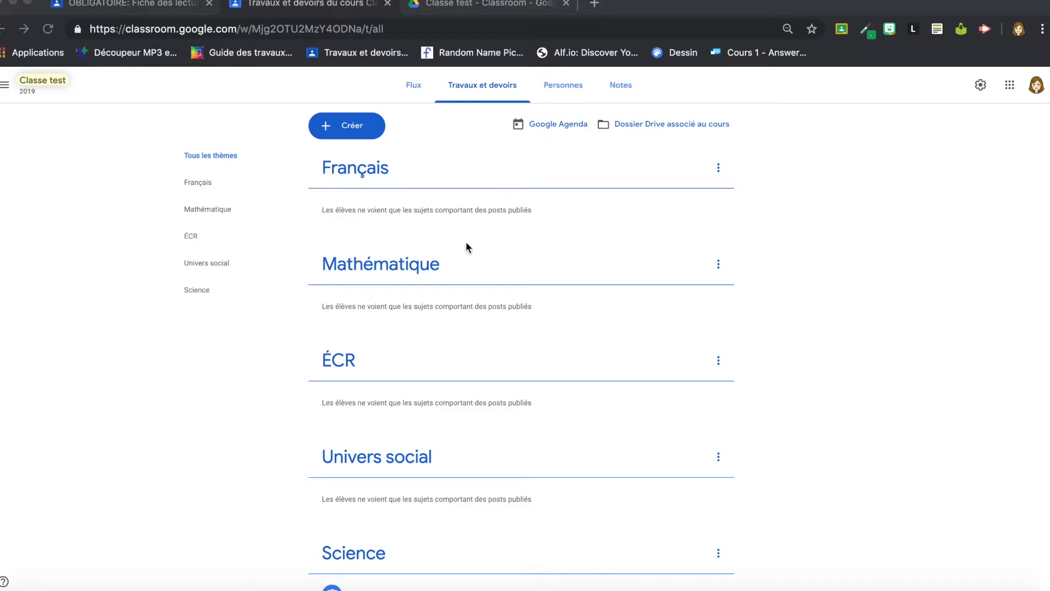
Step: Open the assignment's 3 assigned copies under Science and view one student's research plan
scroll(402, 279, down, 1)
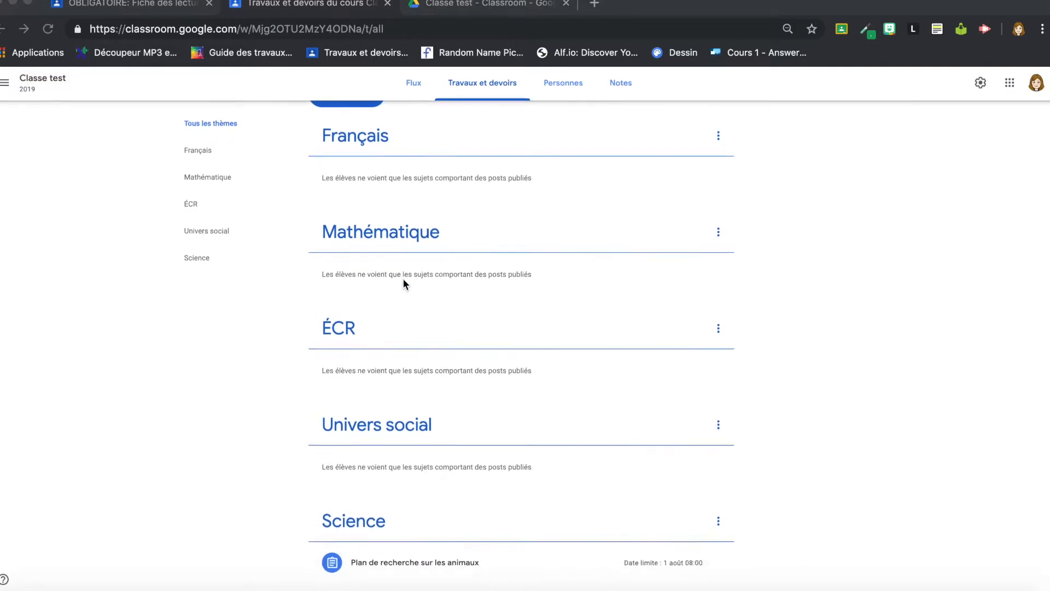
click(425, 569)
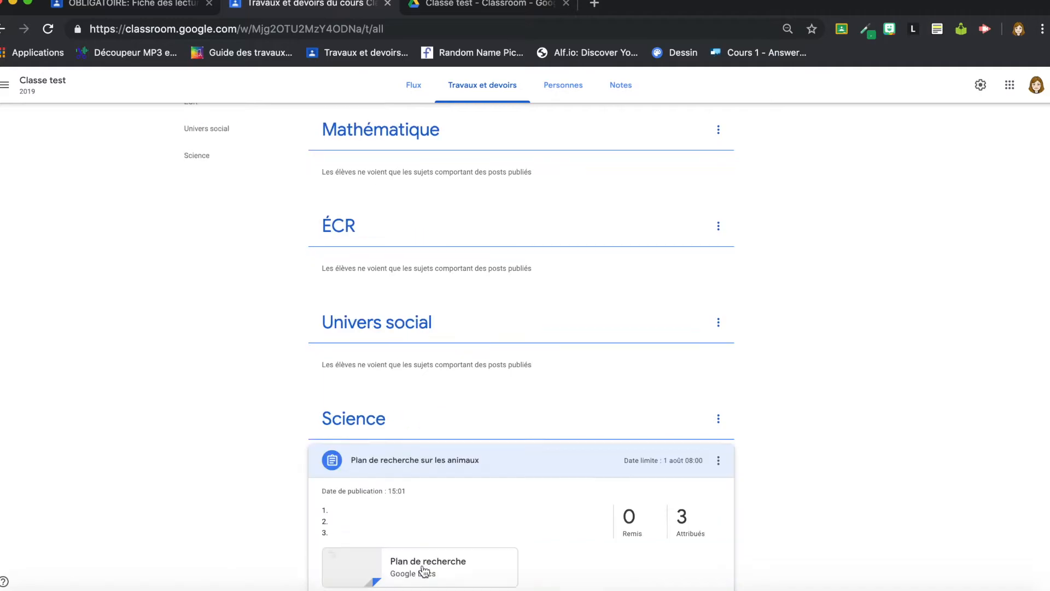
click(682, 471)
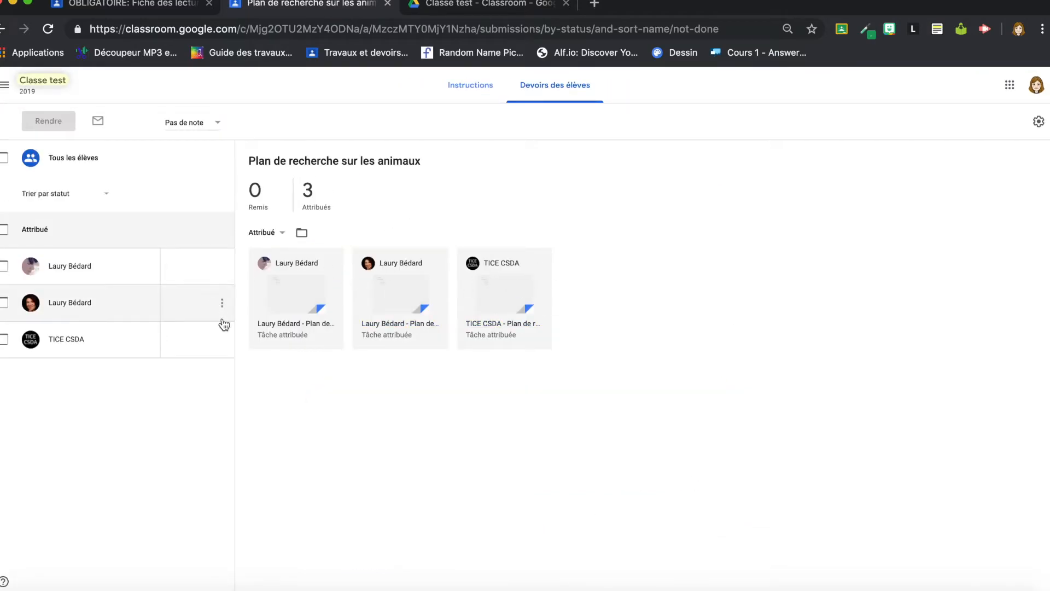
click(508, 301)
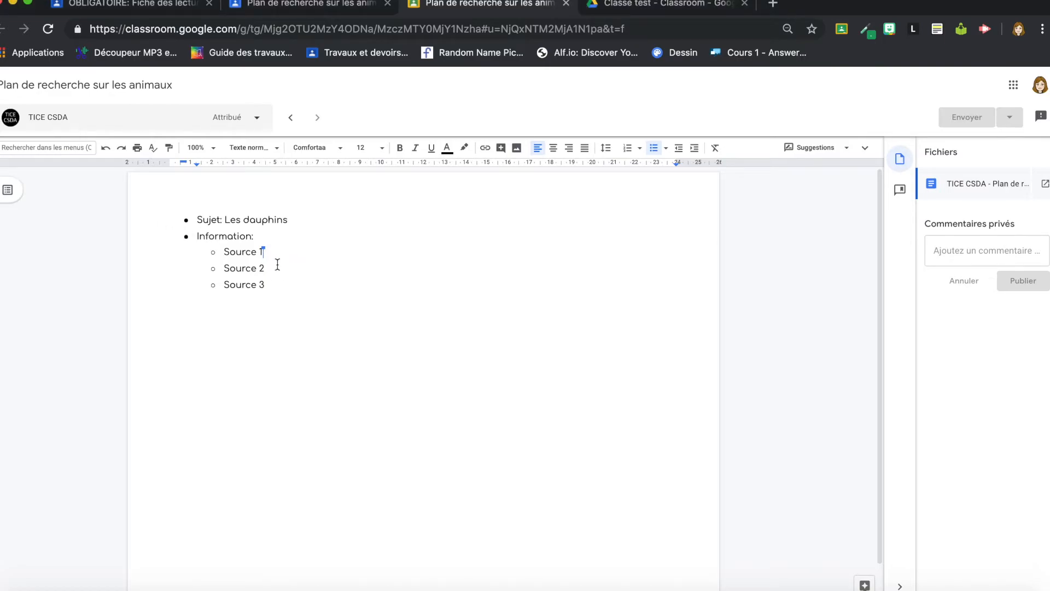
Step: Comment 'Bon sujet qui répond à tes intérêts!' on the selected topic Les dauphins
drag(295, 218, 226, 220)
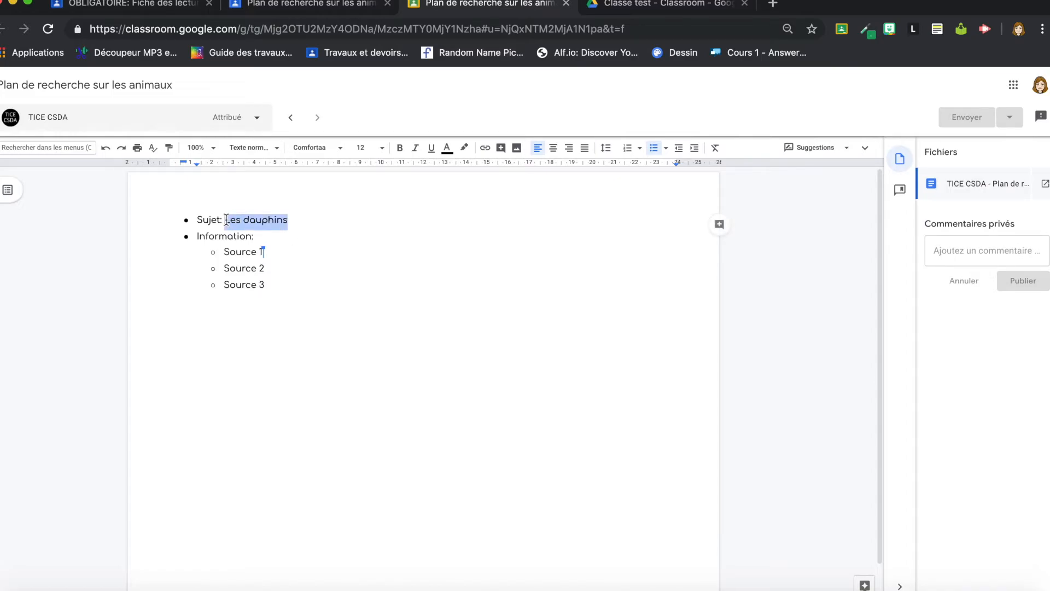
click(719, 224)
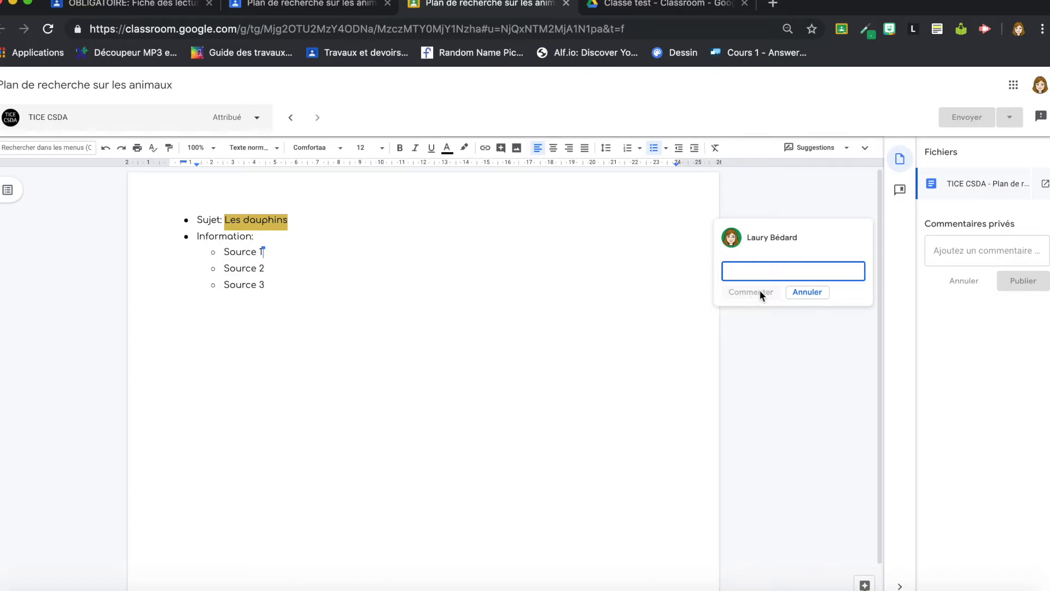
text(Bon sujet)
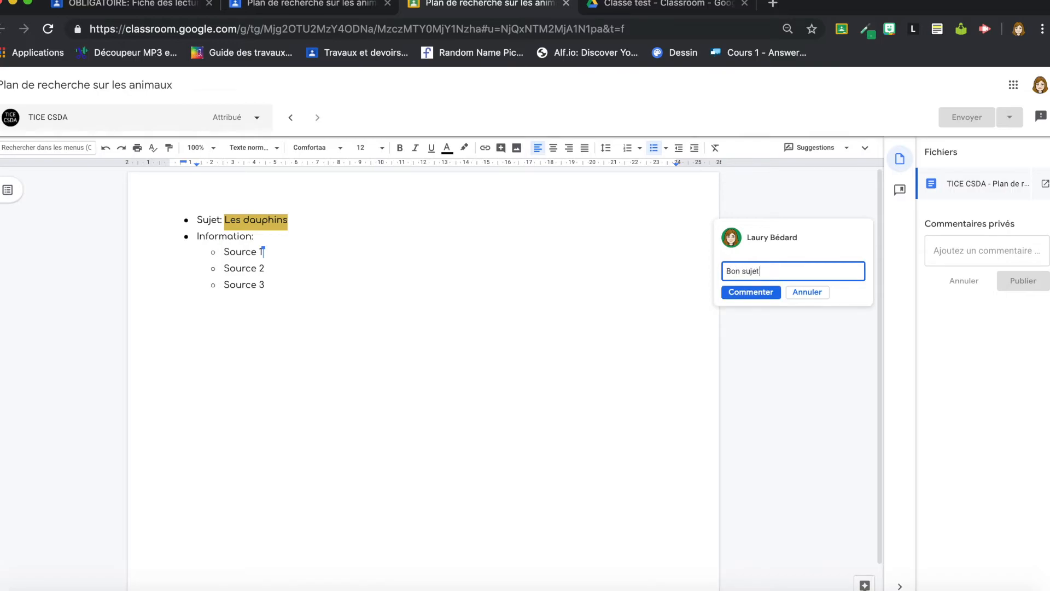
text( qui répond à tes intérêts!)
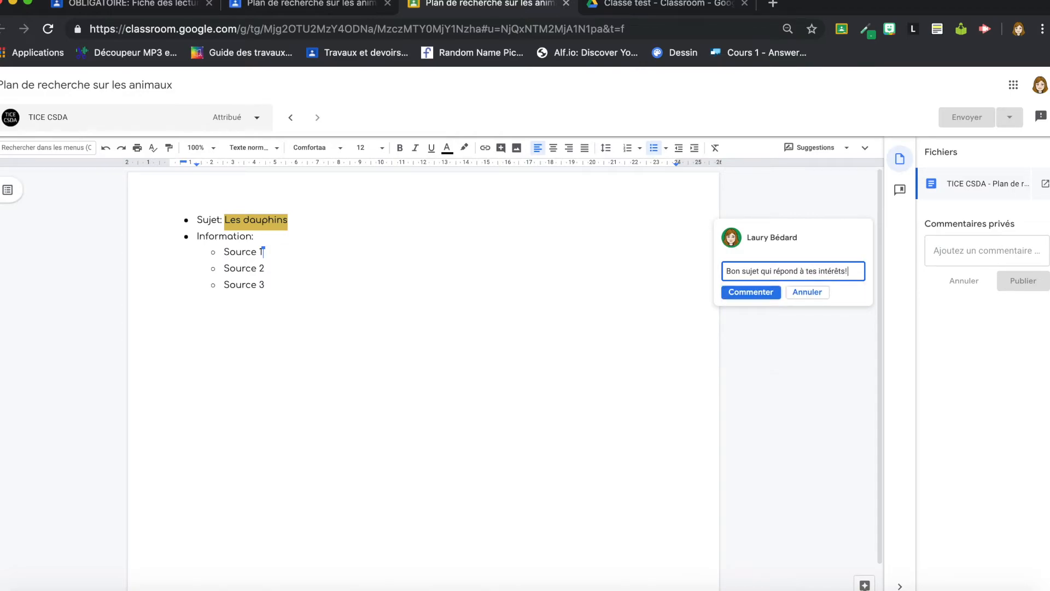
click(760, 294)
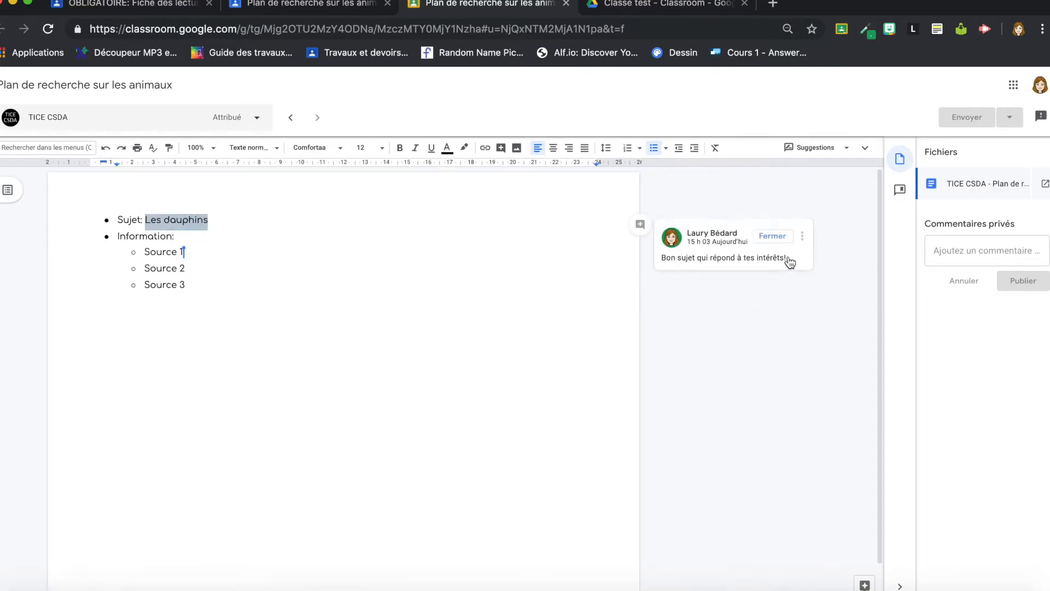
Step: Add the posted comment on Les dauphins to the comment bank
click(802, 237)
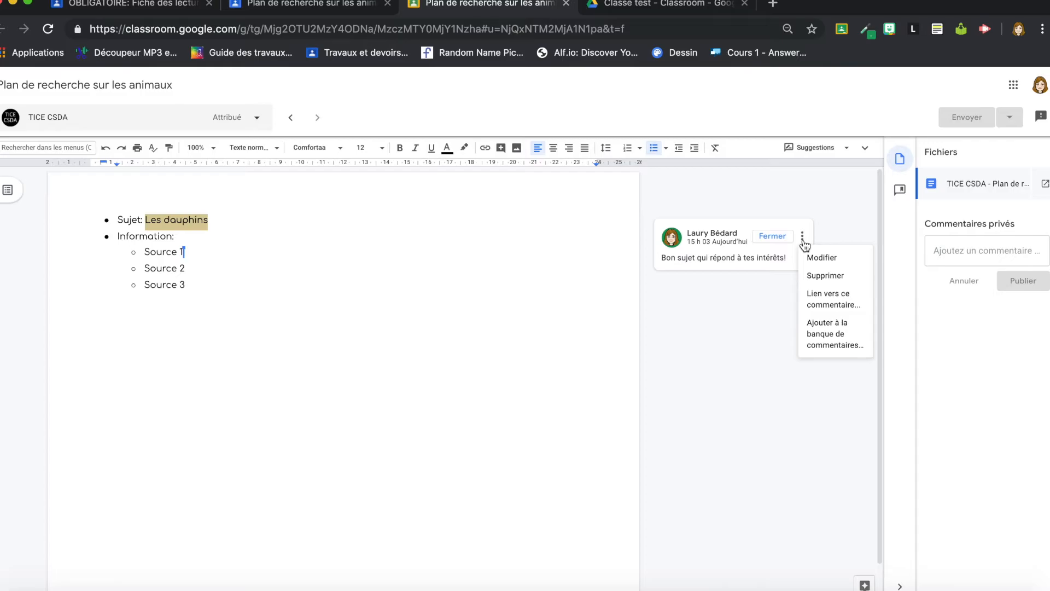
click(841, 335)
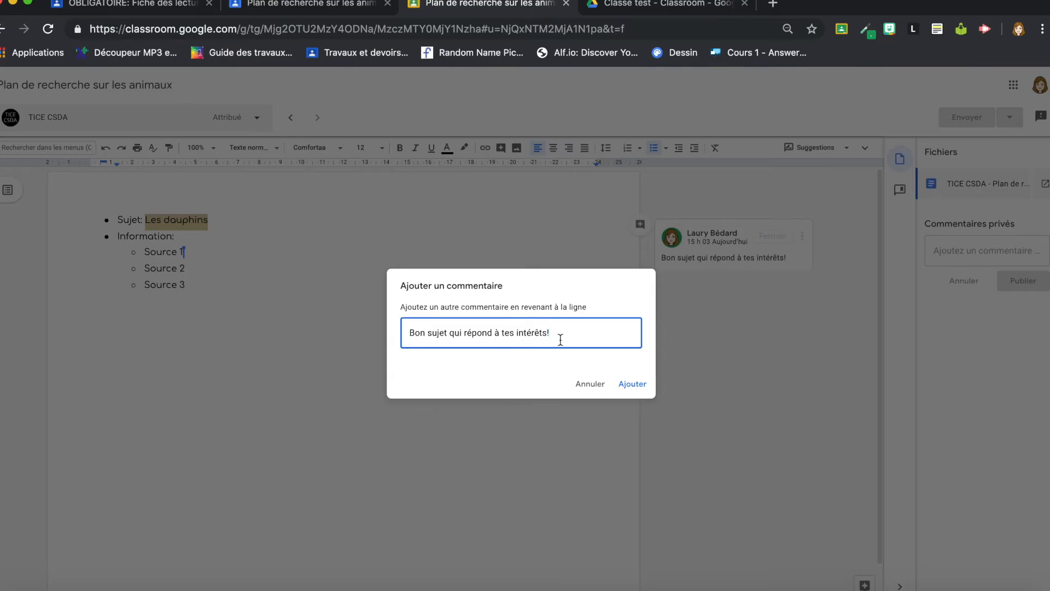
click(637, 381)
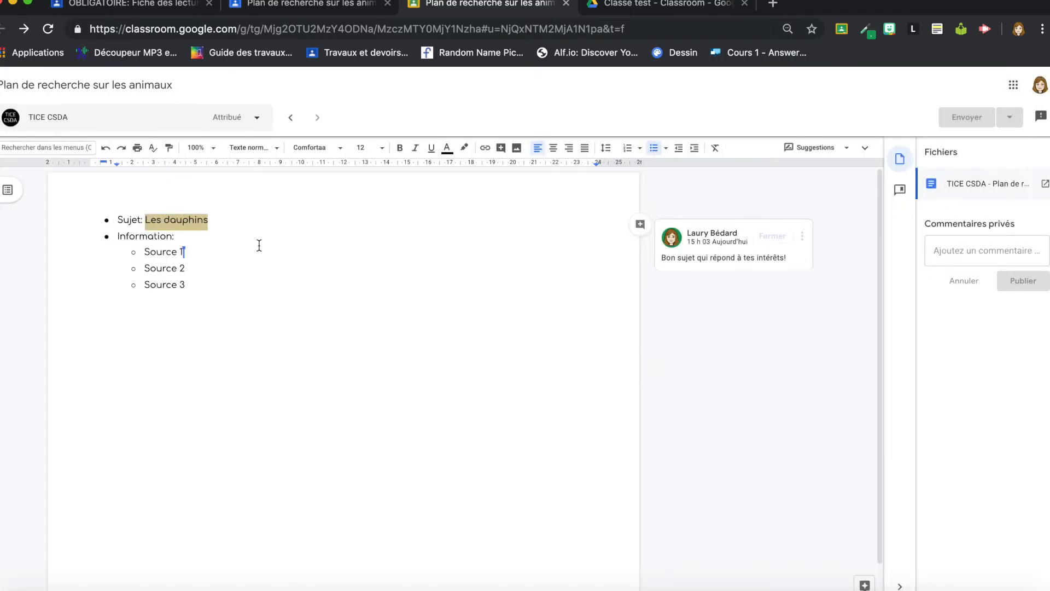
drag(186, 252, 130, 257)
click(640, 258)
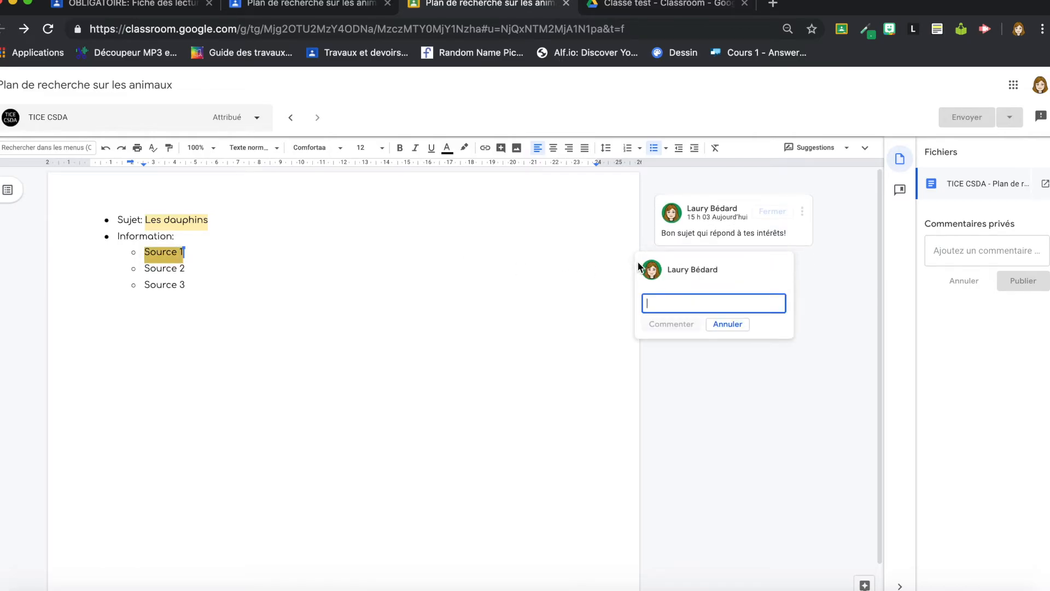
text(#suj)
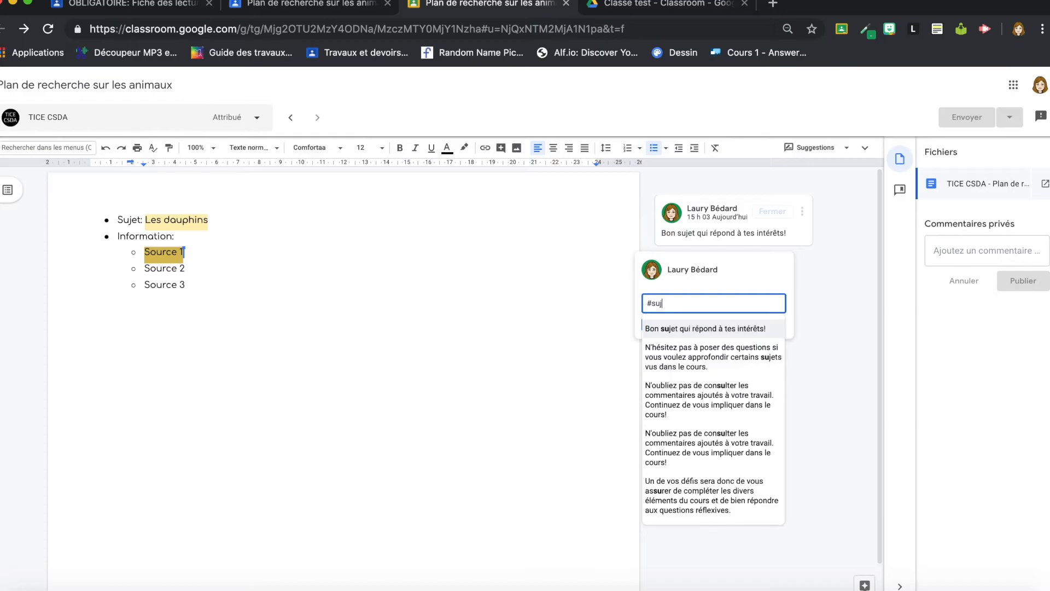
text(et)
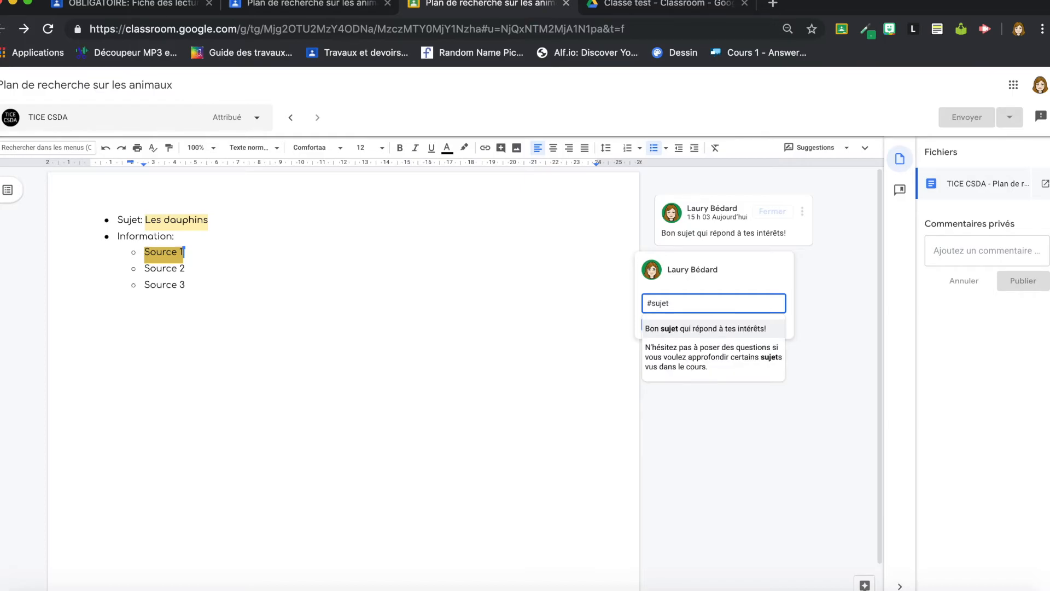
click(702, 329)
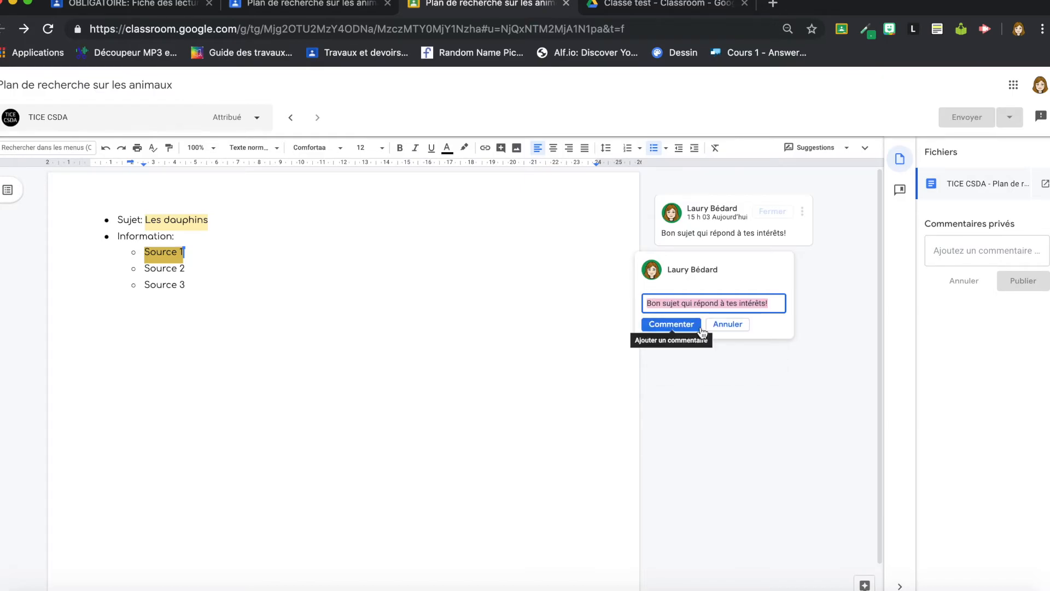
click(740, 327)
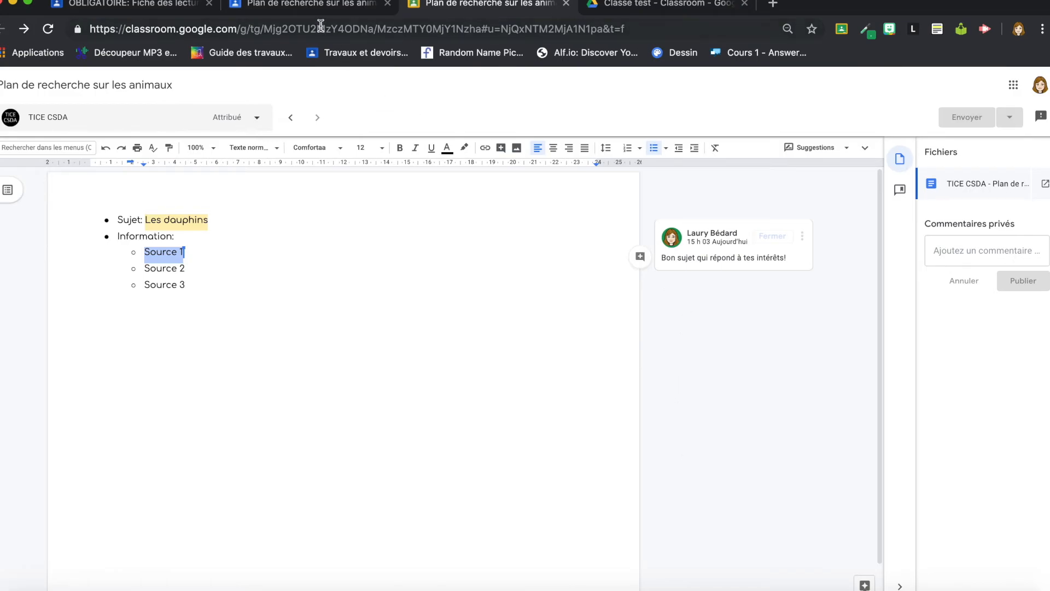
Step: Return to the 'Plan de recherche sur les animaux' student work page and refresh the submission counts
click(331, 6)
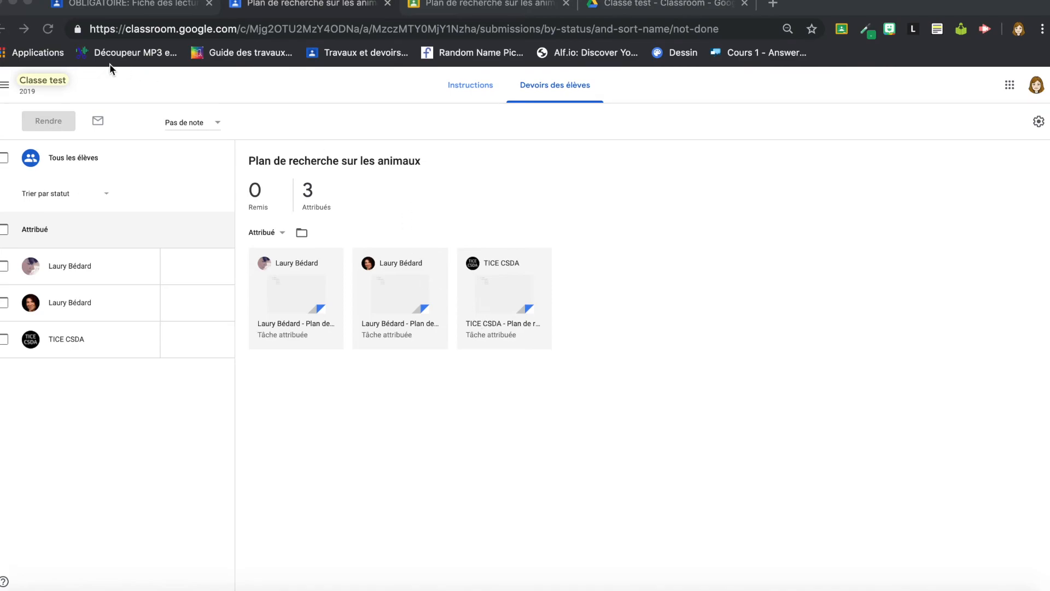
click(59, 27)
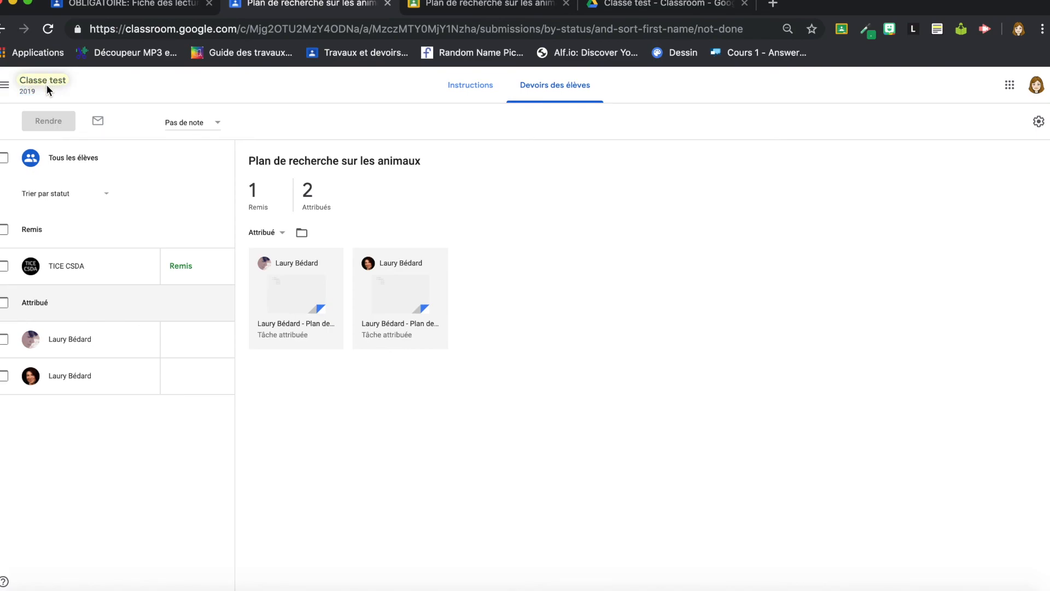
Step: Go from the Classe test stream to its 'Travaux et devoirs' classwork list
click(23, 96)
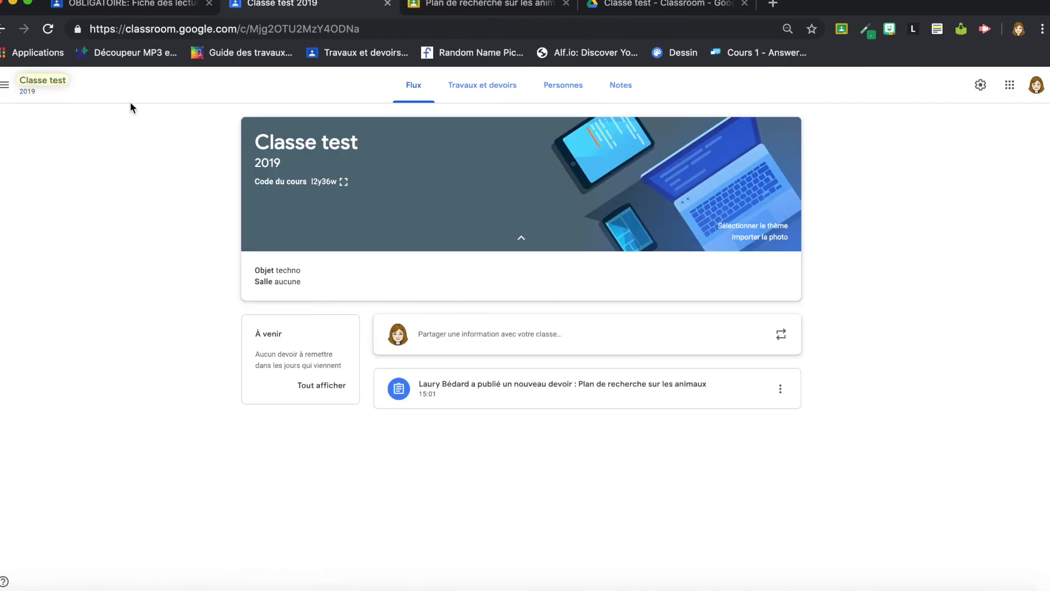
click(487, 98)
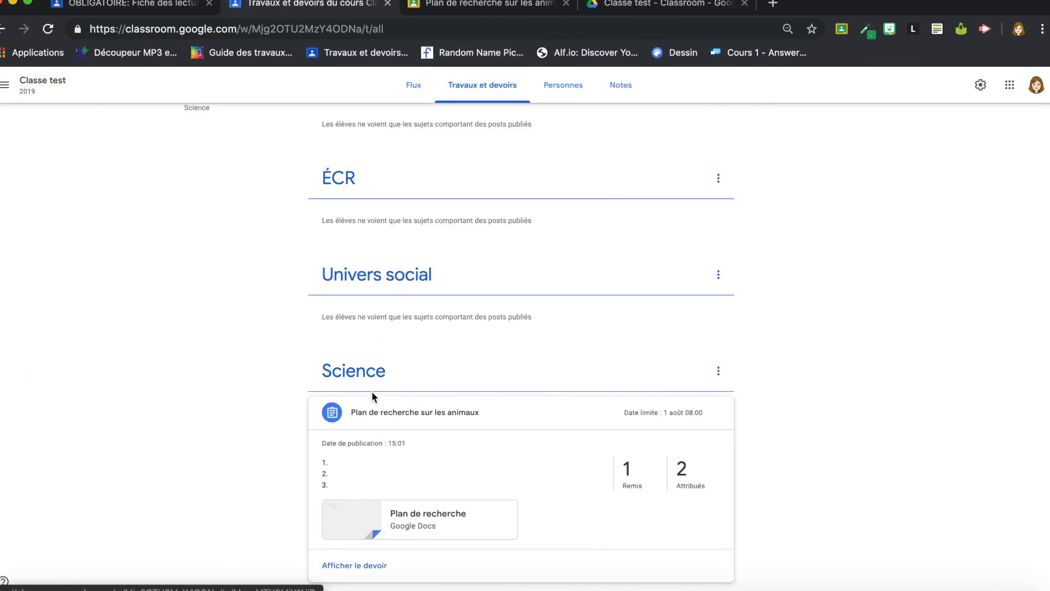